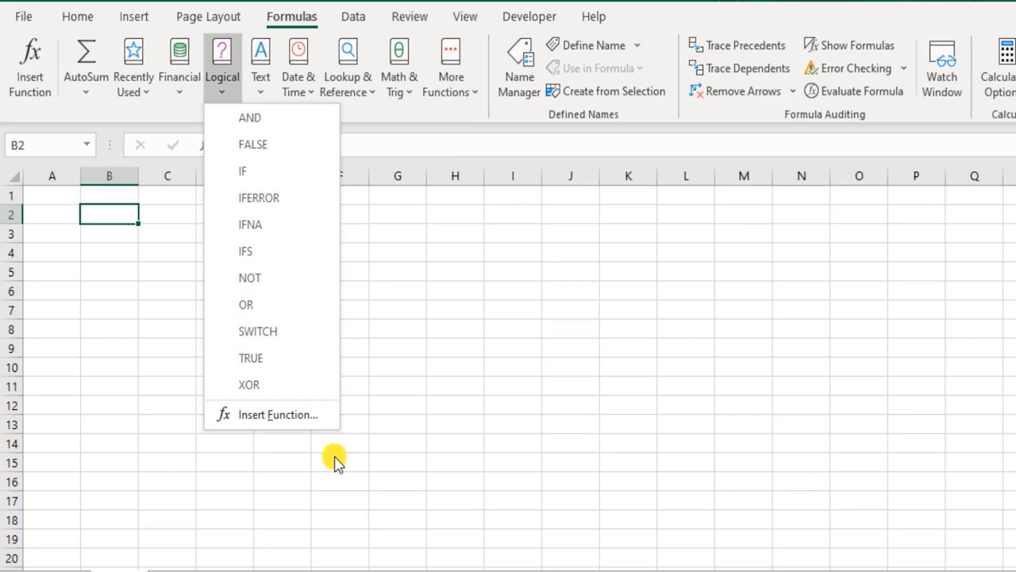
# - List the function names FALSE(), TRUE(), NOT(), IFERROR() and IFNA() as text in cells B2 to B6
pyautogui.click(109, 235)
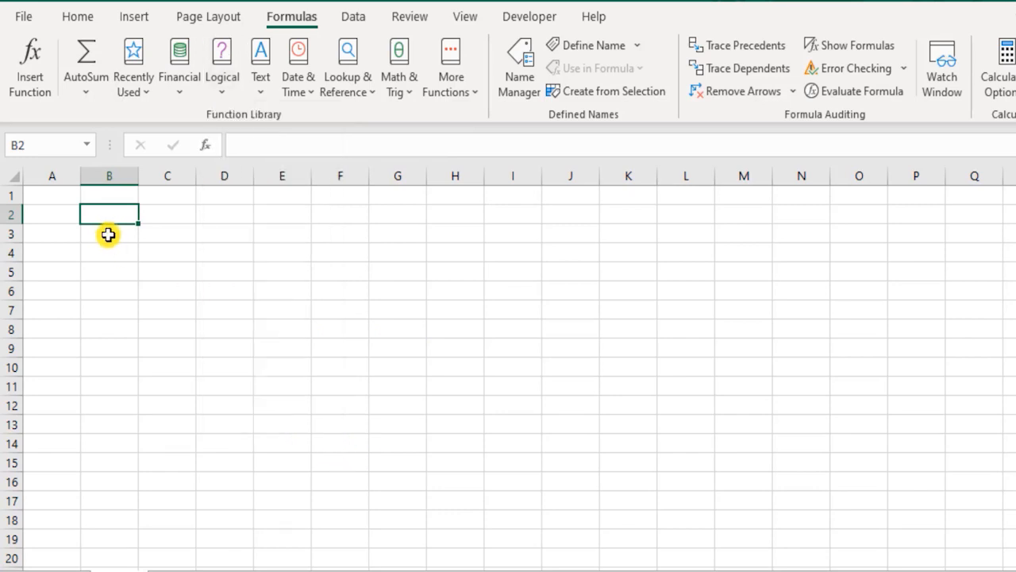
pyautogui.write('FALSE()')
pyautogui.press('Return')
pyautogui.write('TRUE()')
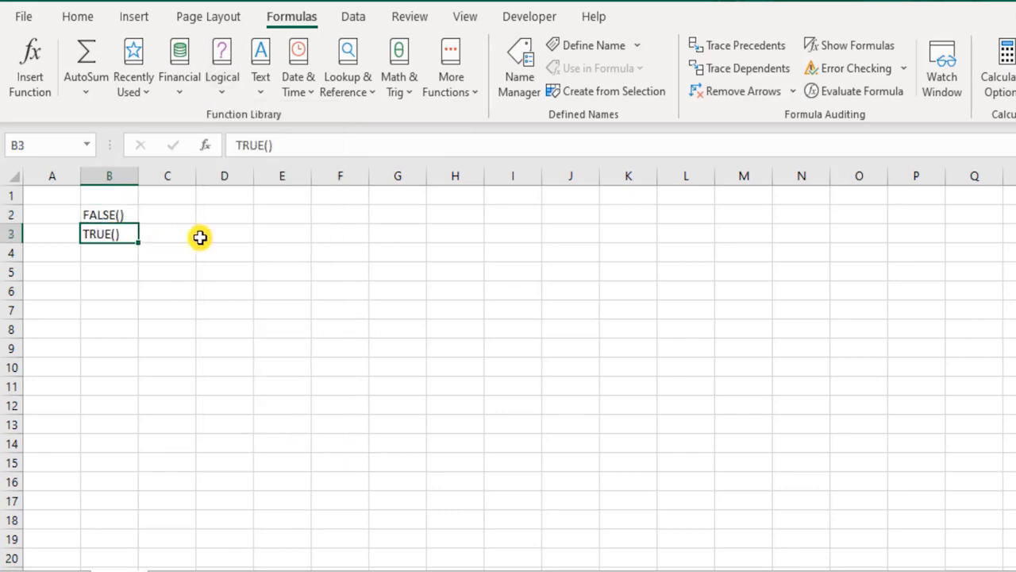
pyautogui.press('Return')
pyautogui.write('NOT()')
pyautogui.press('Return')
pyautogui.write('IFERROR()')
pyautogui.press('Return')
pyautogui.write('IFNA()')
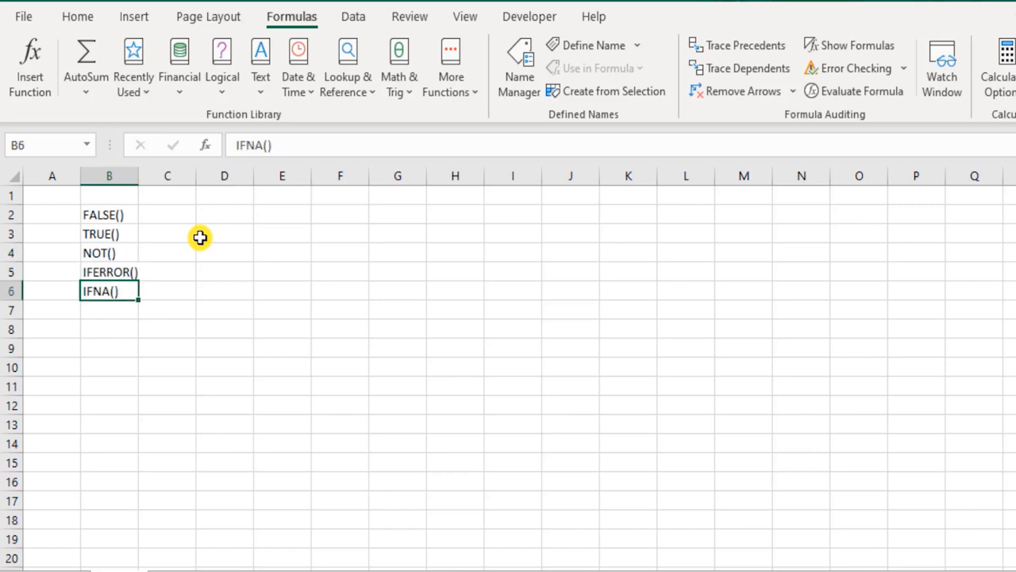
# - Enter the formula =FALSE() in cell C2, beside its function name
pyautogui.click(145, 216)
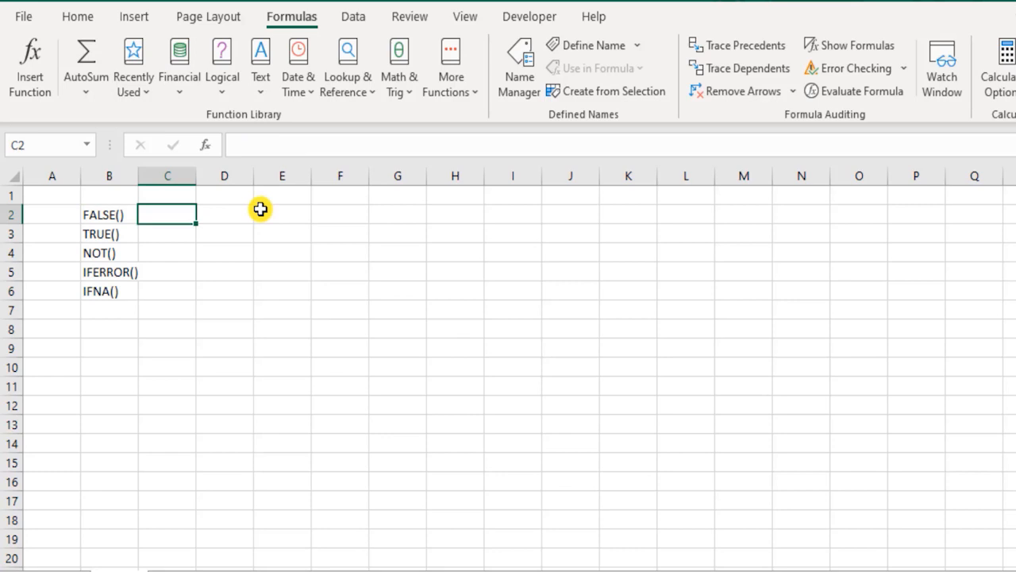
pyautogui.write('=FLS')
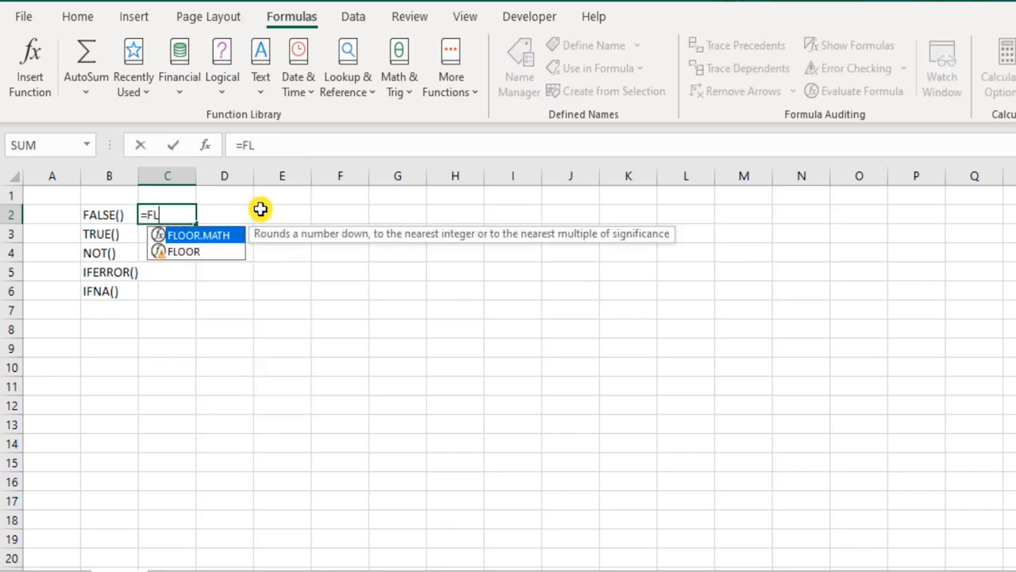
pyautogui.press('BackSpace')
pyautogui.press('BackSpace')
pyautogui.write('A')
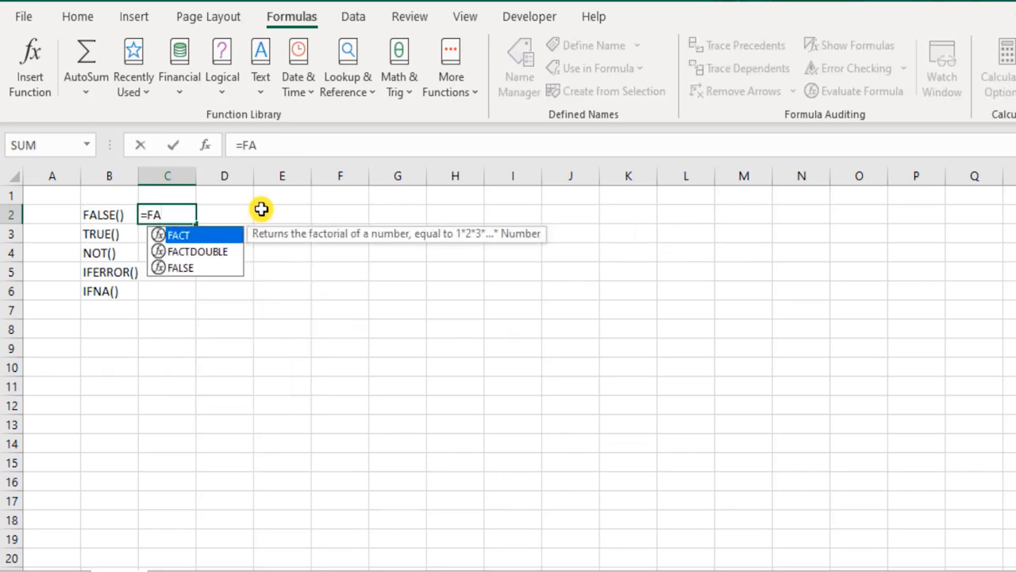
pyautogui.write('LSE')
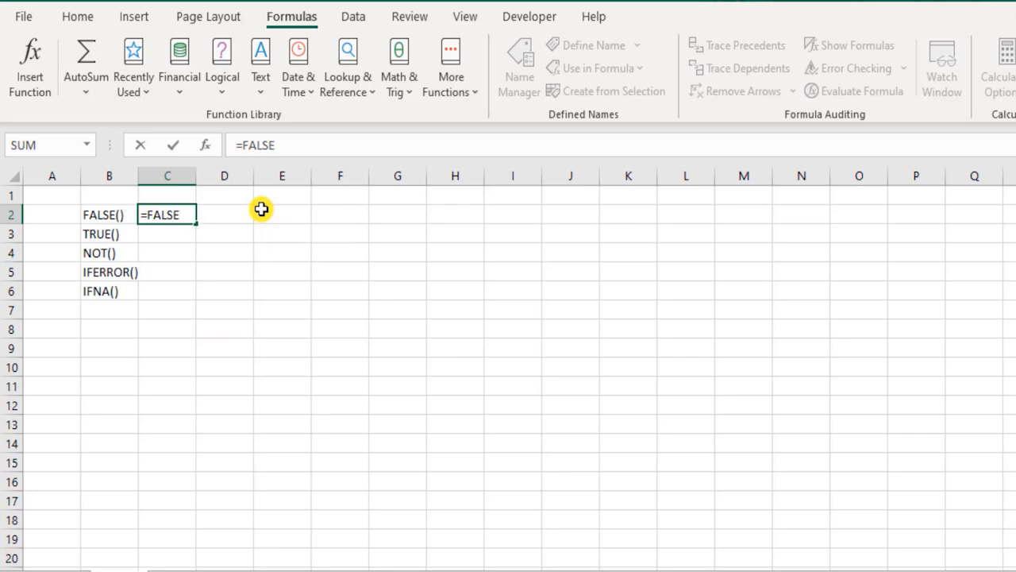
pyautogui.write('()')
pyautogui.press('Return')
pyautogui.press('Up')
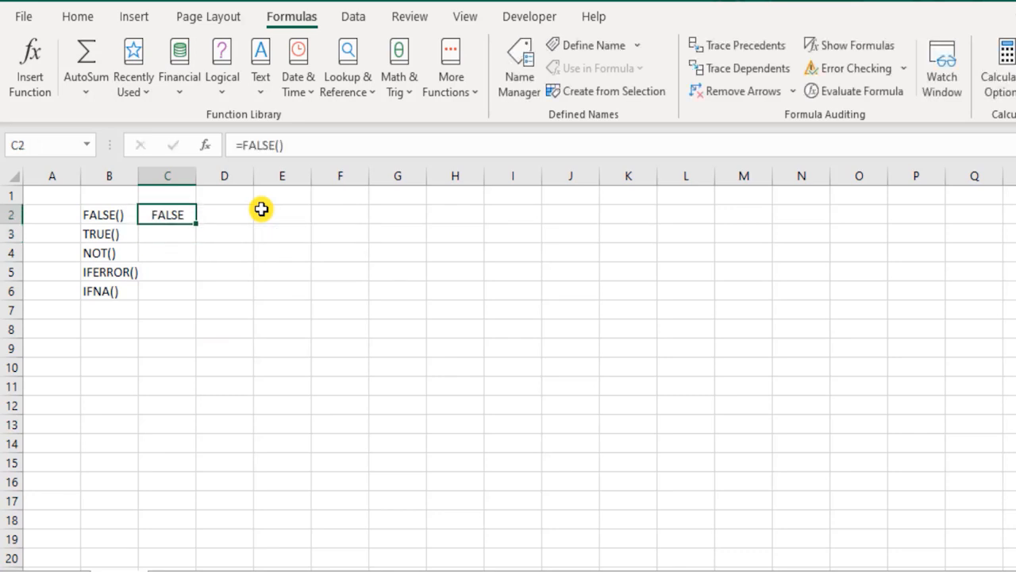
# - Enter the formula =TRUE() in cell C3, beside its function name
pyautogui.press('Down')
pyautogui.write('=treu')
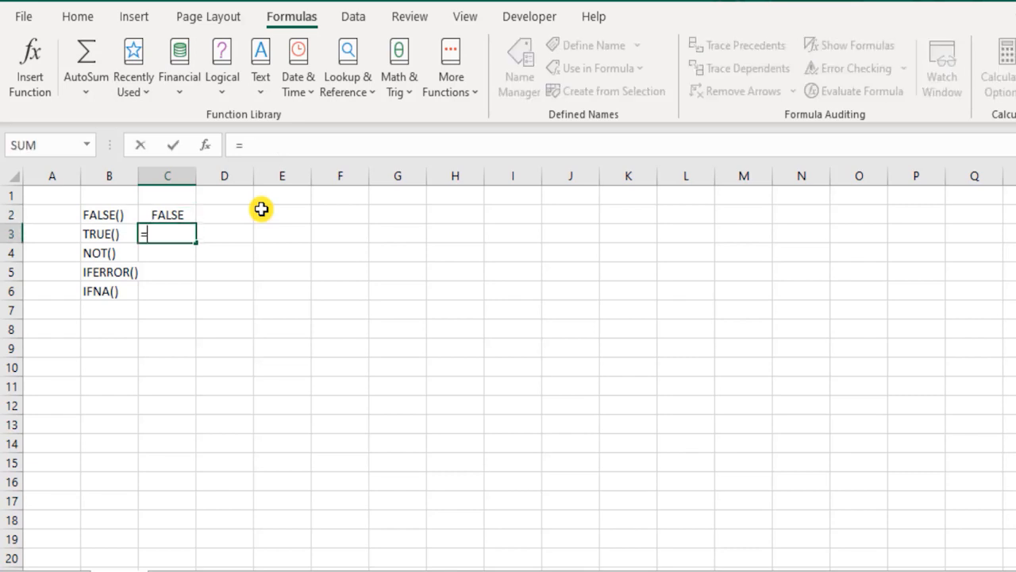
pyautogui.press('BackSpace')
pyautogui.press('BackSpace')
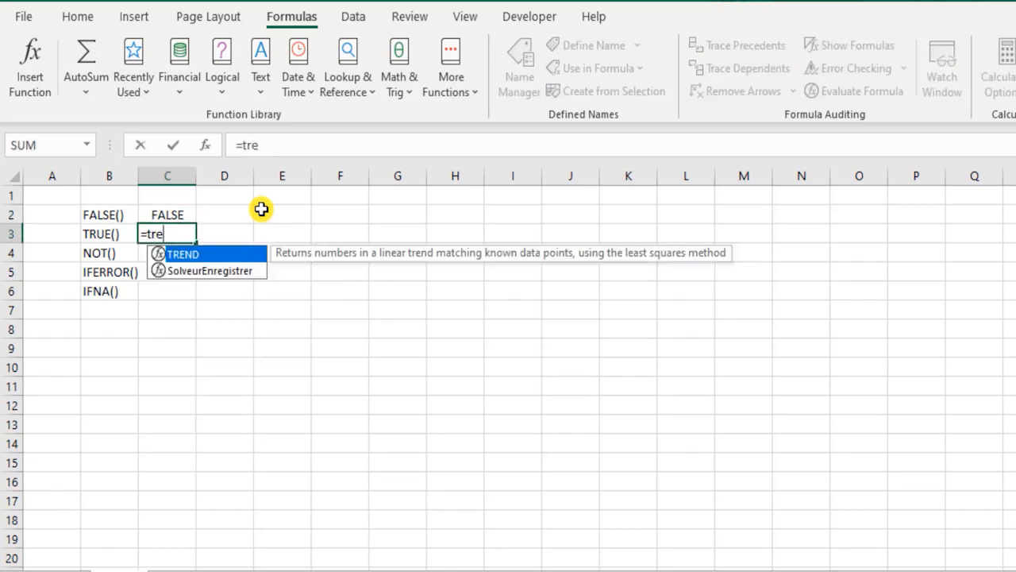
pyautogui.write('ue')
pyautogui.press('Tab')
pyautogui.write('()')
pyautogui.press('Return')
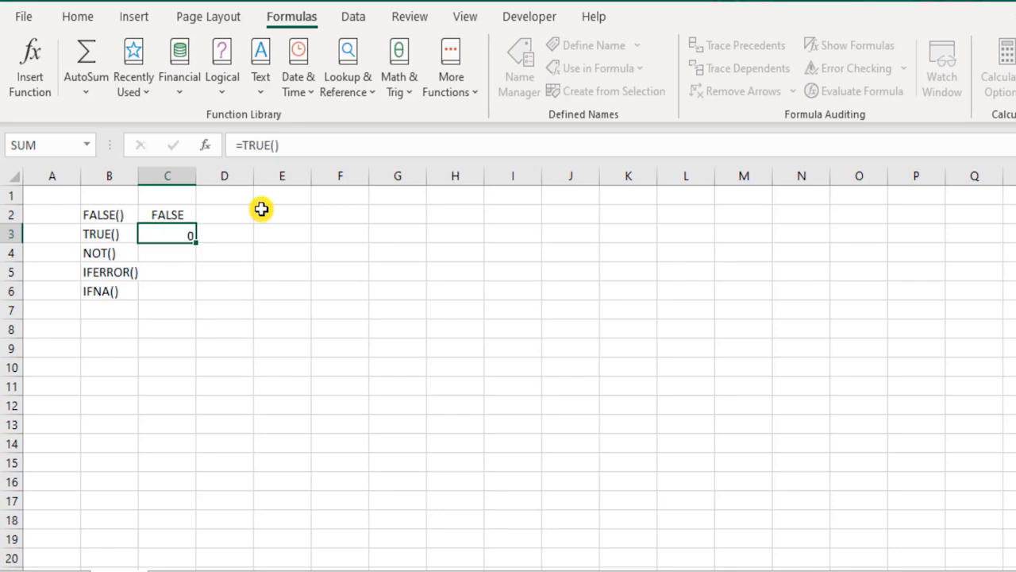
pyautogui.press('Up')
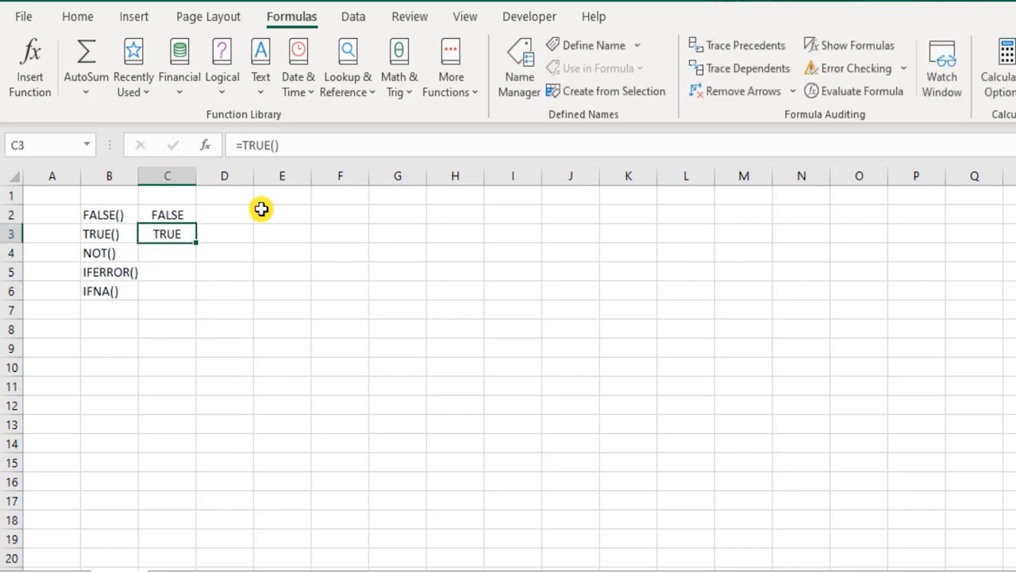
pyautogui.press('Up')
pyautogui.press('Right')
pyautogui.press('Left')
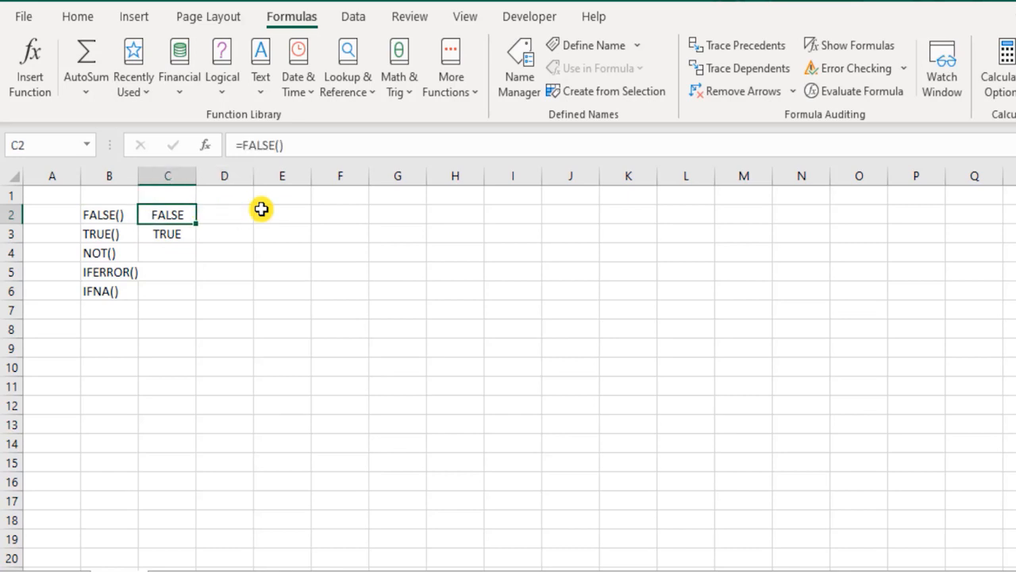
pyautogui.hotkey('shift', 'Down')
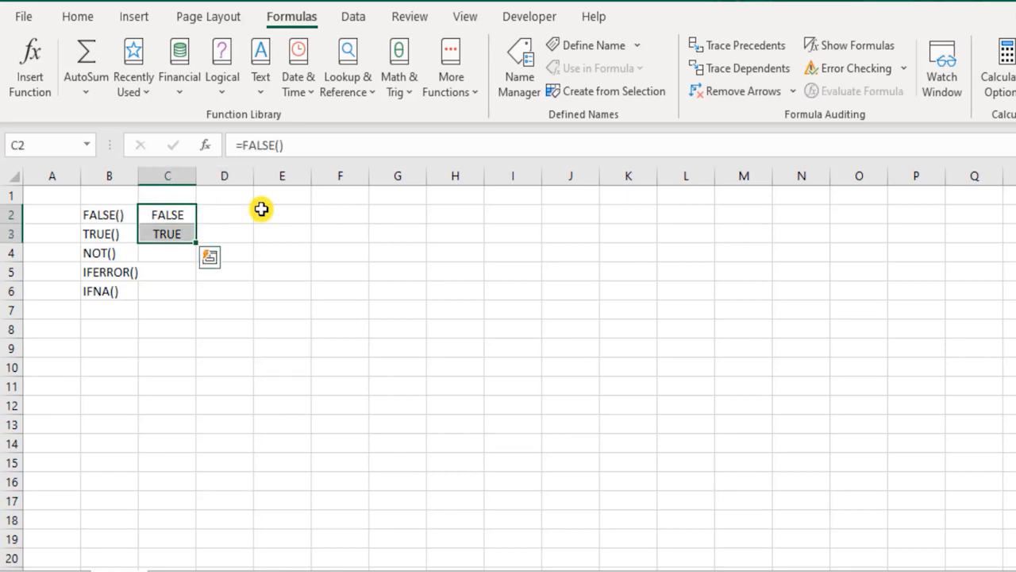
# - Enter the labels x in cell E4 and y in cell E5
pyautogui.press('Down')
pyautogui.press('Down')
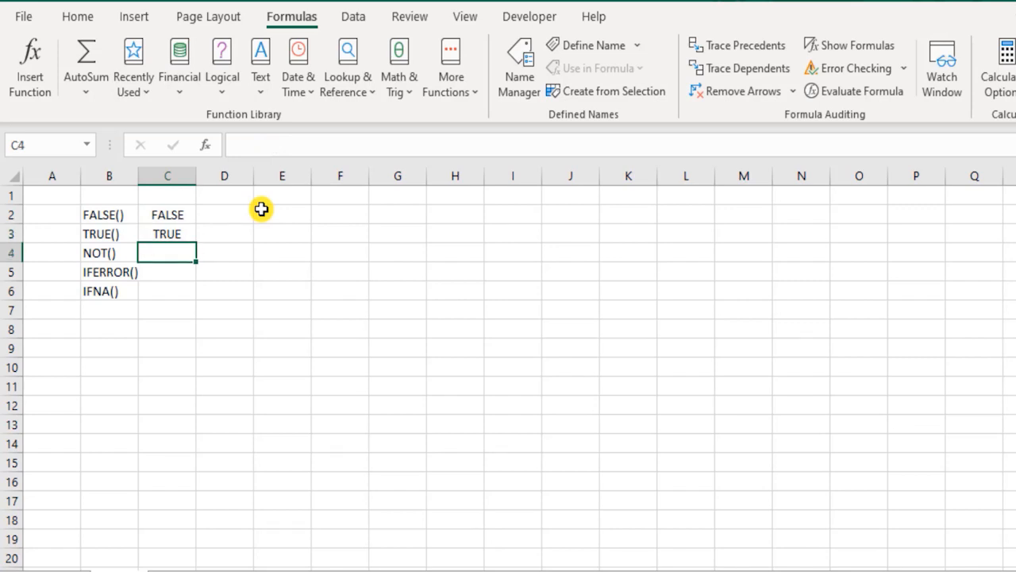
pyautogui.press('Right')
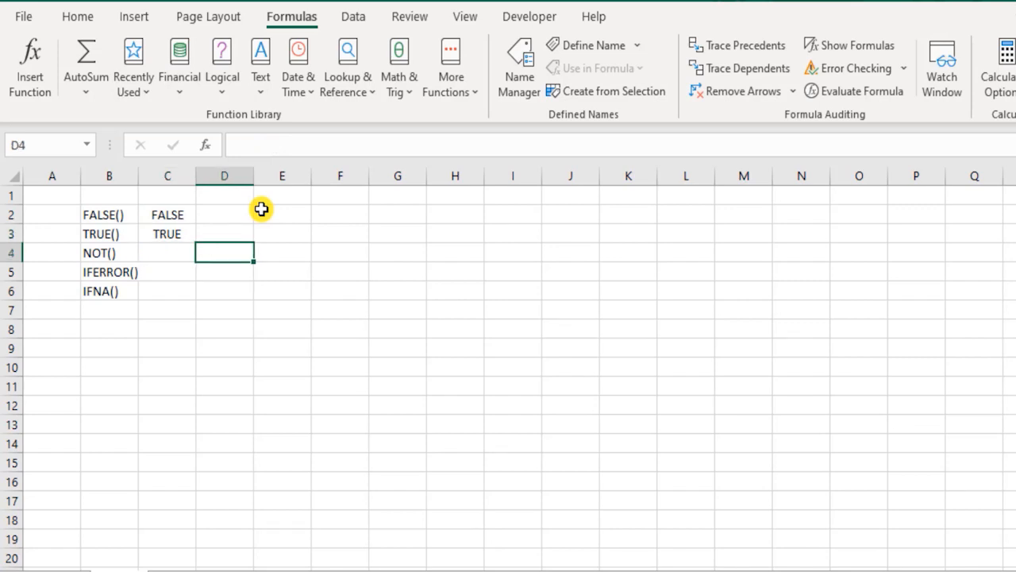
pyautogui.press('Right')
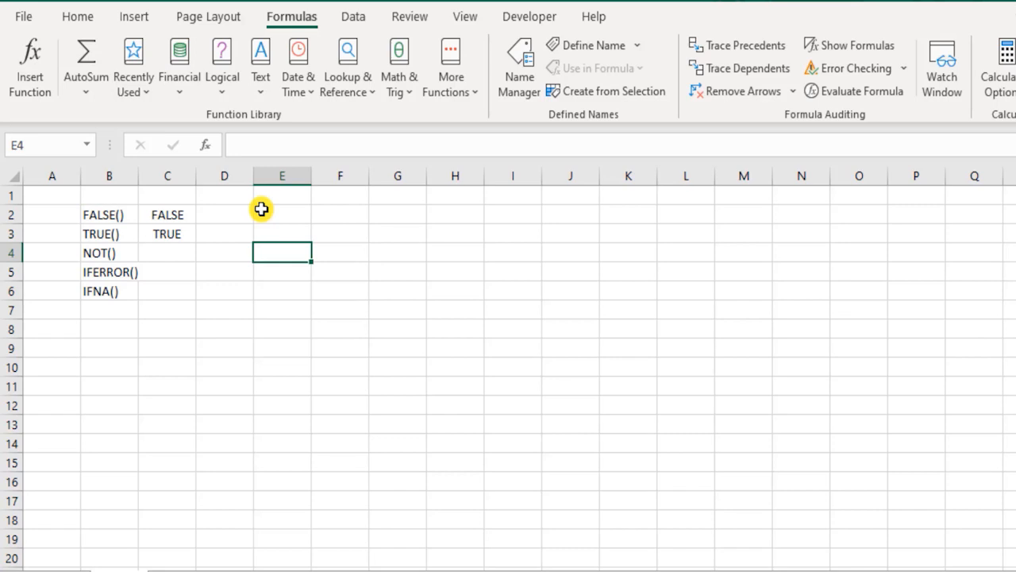
pyautogui.write('x')
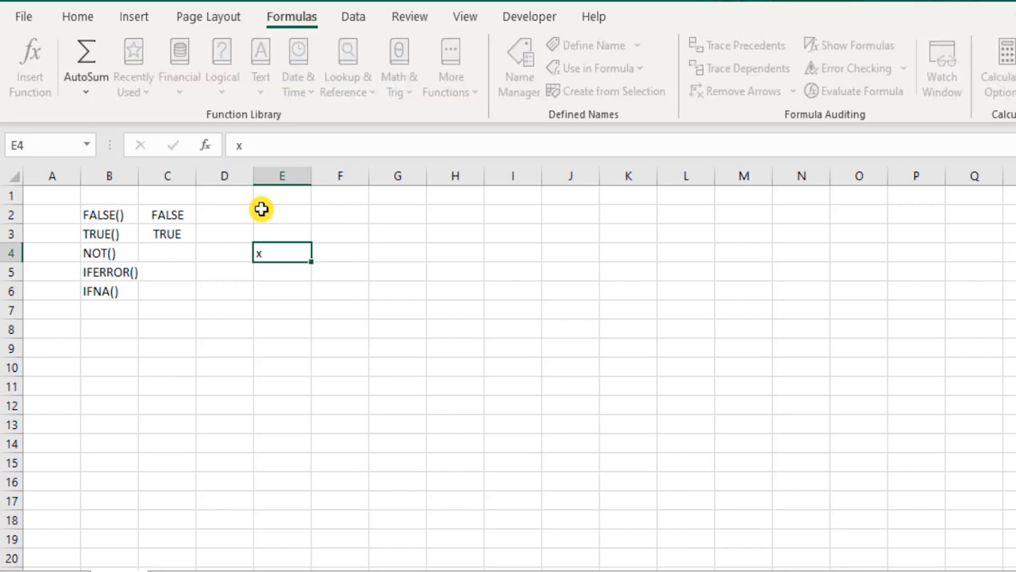
pyautogui.press('Return')
pyautogui.write('y')
# - Enter 5 in F4 and 8 in F5 as the values of x and y
pyautogui.press('Up')
pyautogui.press('Right')
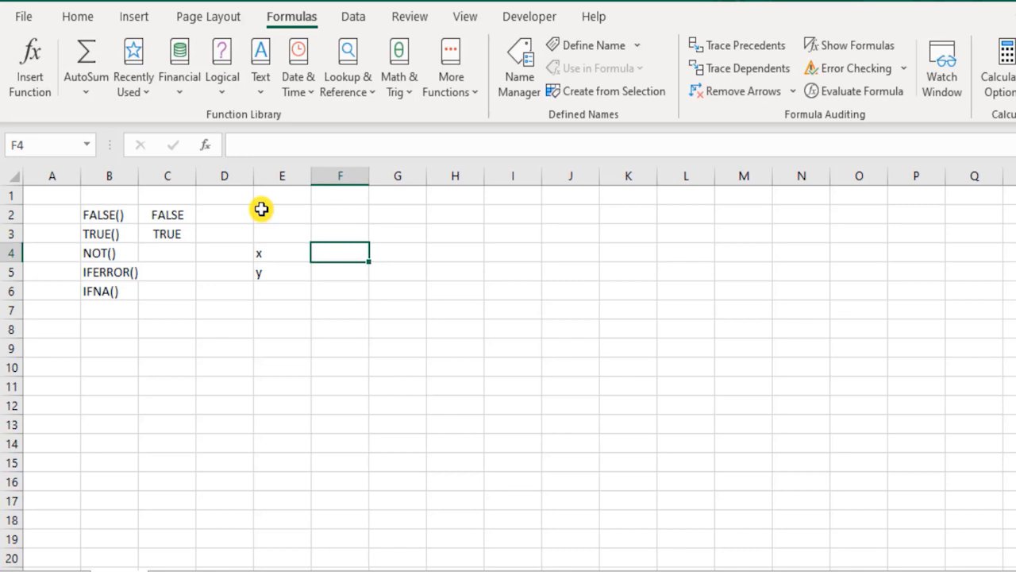
pyautogui.write('5')
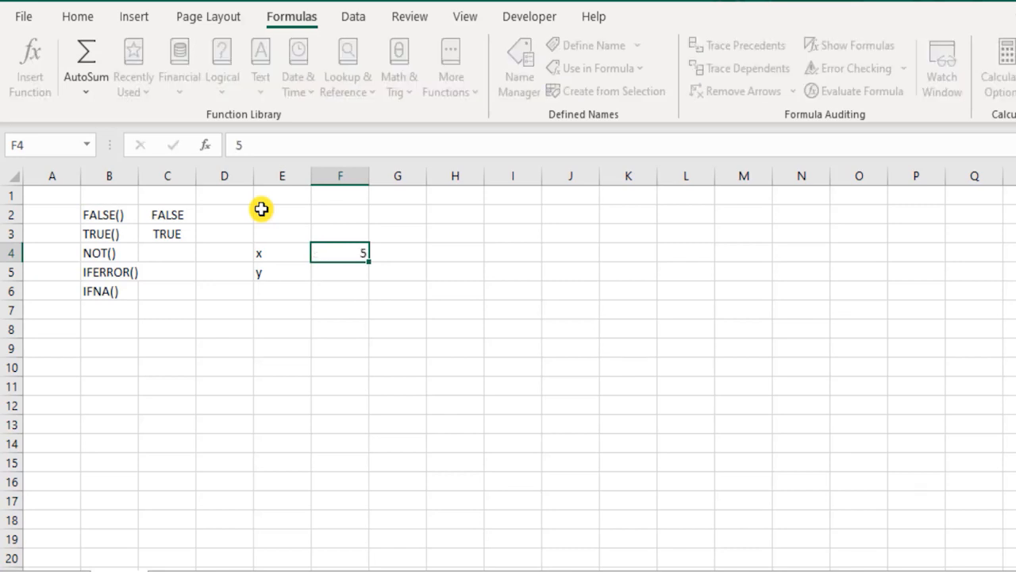
pyautogui.press('Return')
pyautogui.write('8')
pyautogui.press('Return')
# - Label cell F7 as x>y and enter the comparison formula =F4>8 in G7
pyautogui.press('Return')
pyautogui.write('x>y')
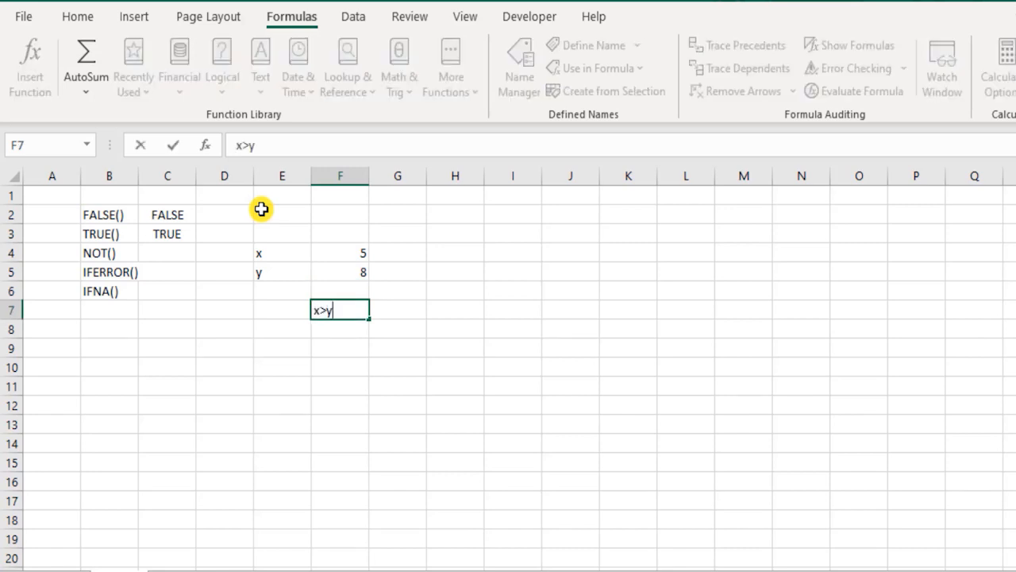
pyautogui.press('Tab')
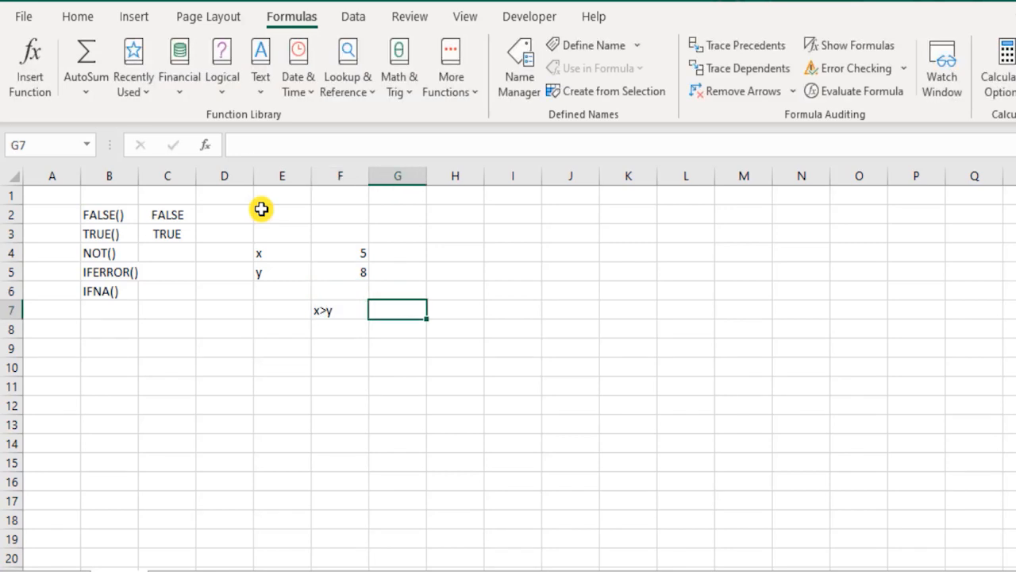
pyautogui.write('=')
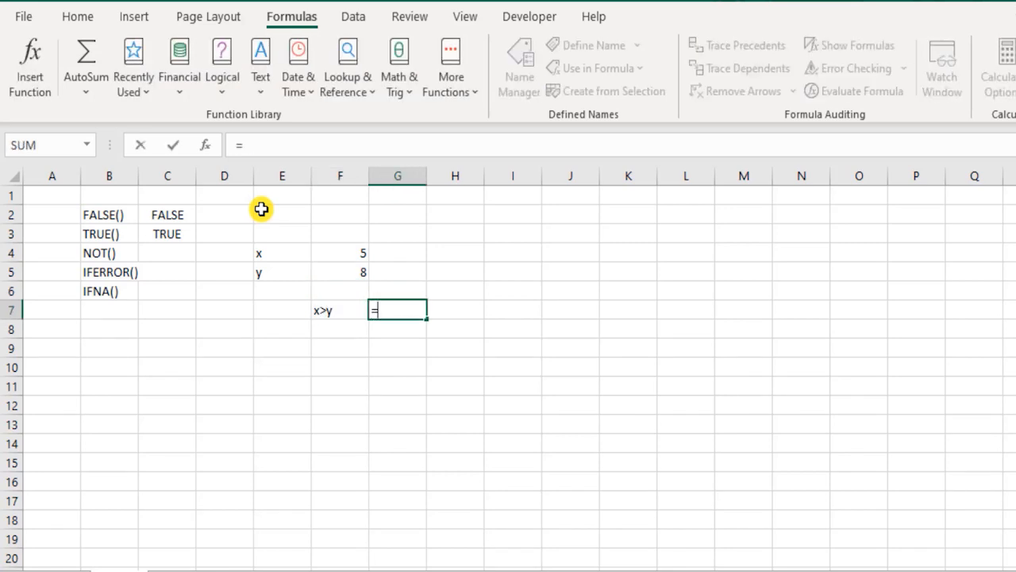
pyautogui.click(345, 253)
pyautogui.write('>8')
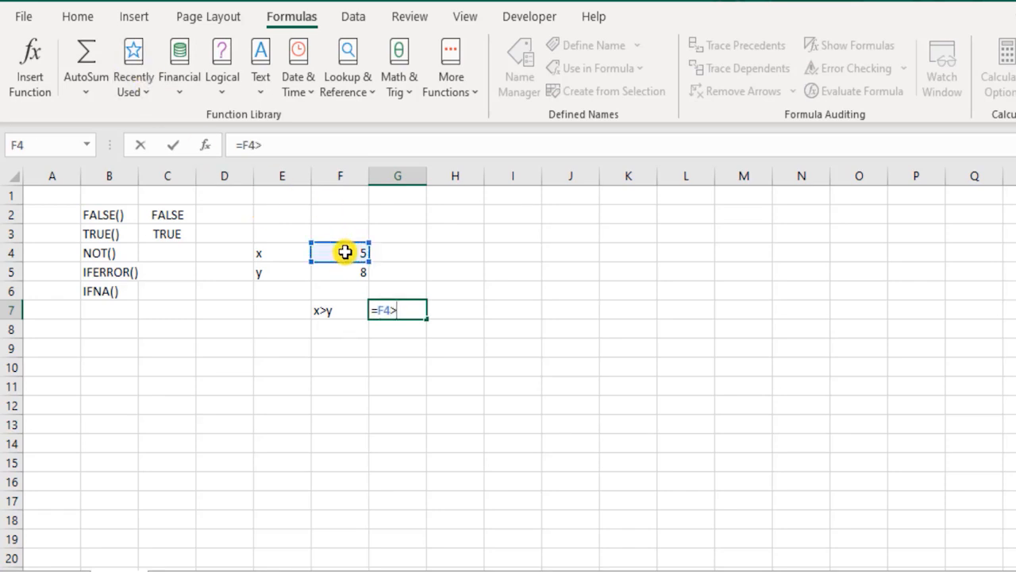
pyautogui.press('Return')
pyautogui.press('Up')
pyautogui.press('Right')
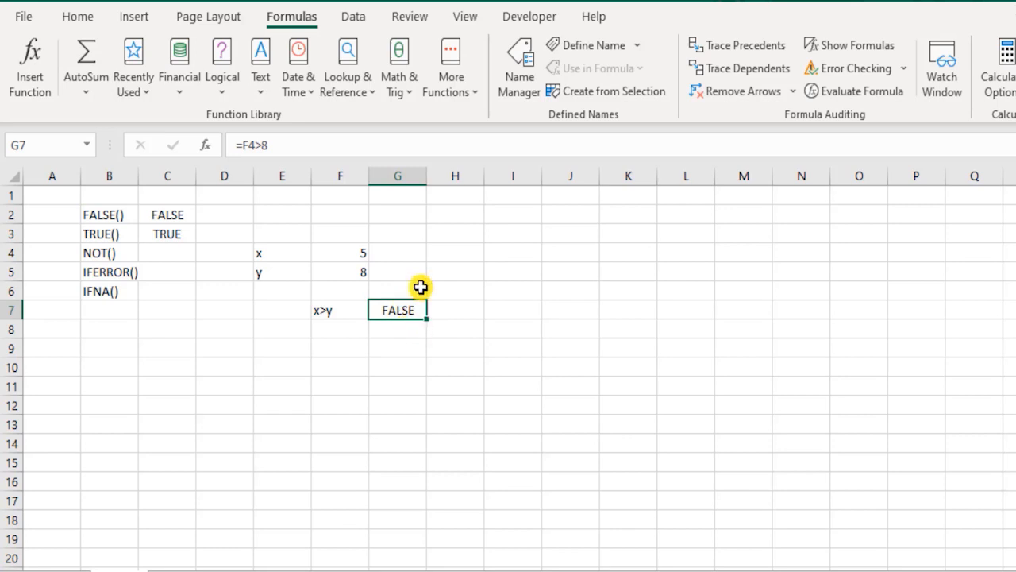
# - Enter the formula =NOT(F4>F5) in cell G9 to negate the x>y comparison
pyautogui.click(388, 350)
pyautogui.write('=not')
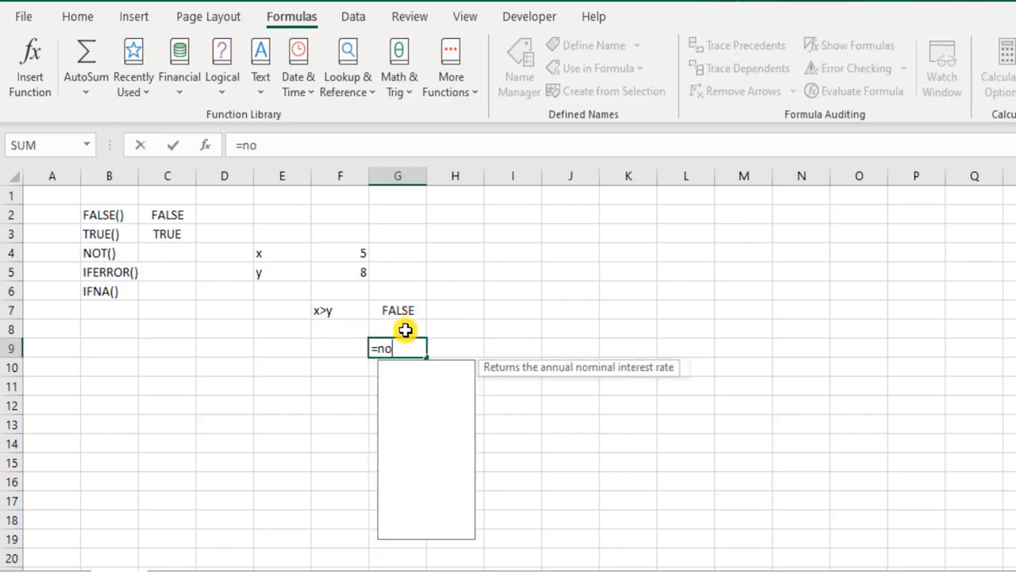
pyautogui.press('Tab')
pyautogui.press('Up')
pyautogui.press('Up')
pyautogui.press('Up')
pyautogui.press('Up')
pyautogui.press('Up')
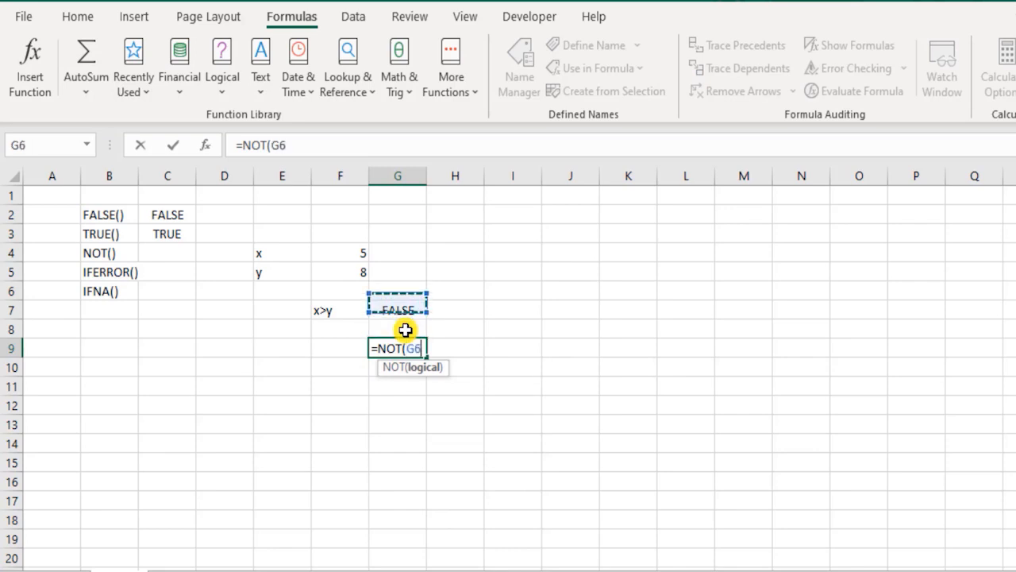
pyautogui.press('Left')
pyautogui.write('>')
pyautogui.press('Up')
pyautogui.press('Up')
pyautogui.press('Up')
pyautogui.press('Up')
pyautogui.press('Left')
pyautogui.write(')')
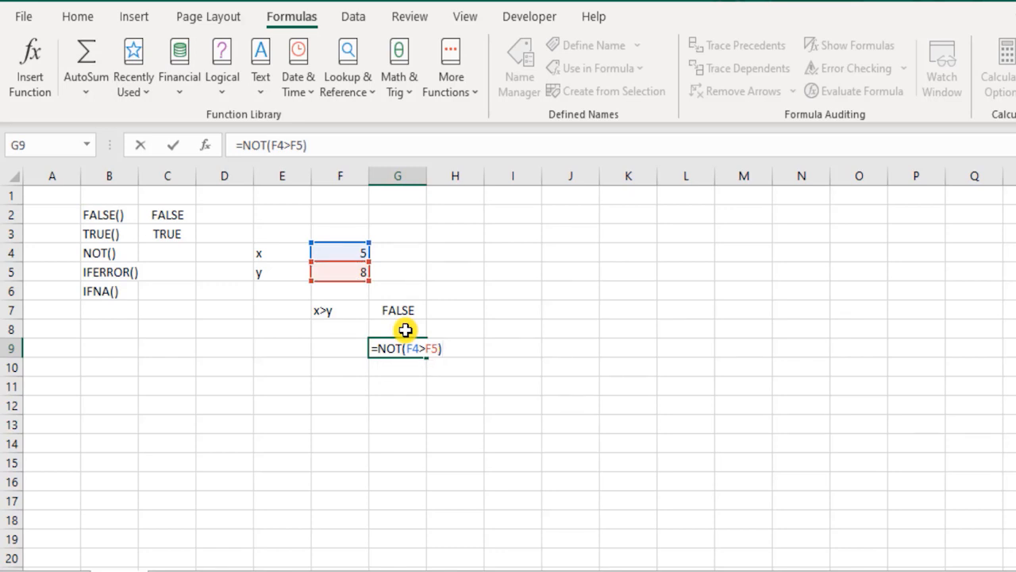
pyautogui.press('Return')
pyautogui.press('Up')
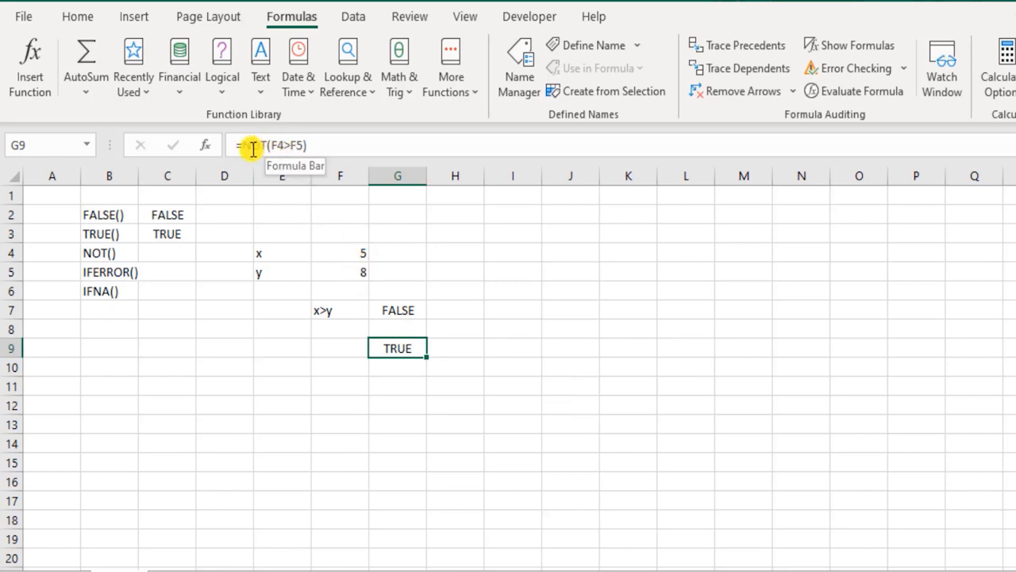
# - Enter the formula =NOT(FALSE) in cell I8
pyautogui.click(518, 325)
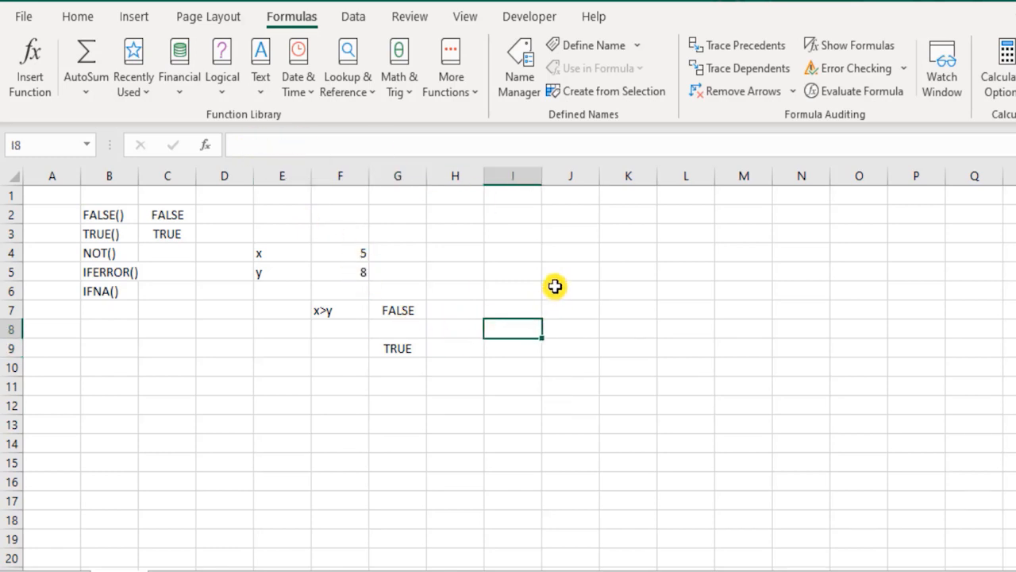
pyautogui.write('=NOT(')
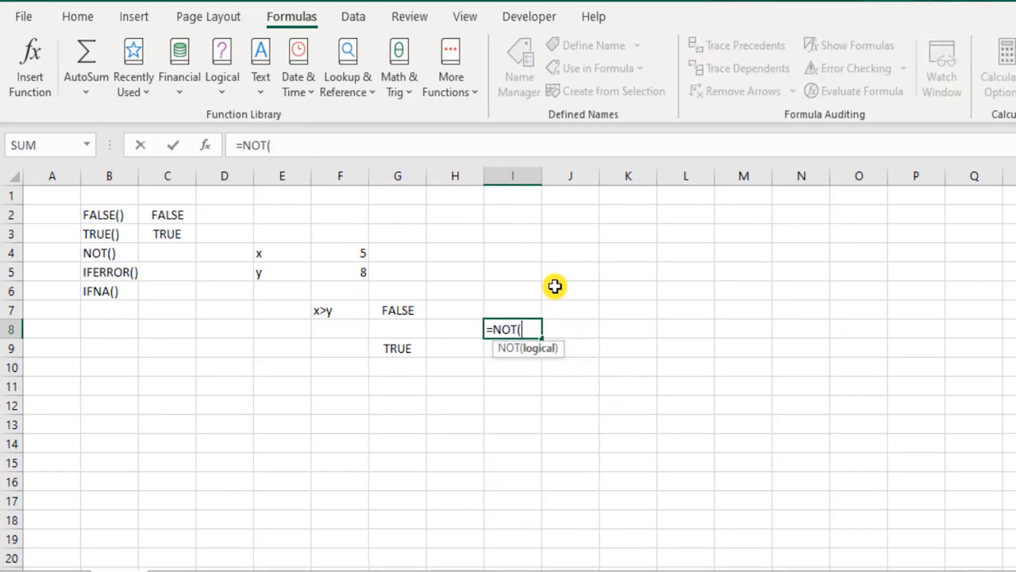
pyautogui.write('TRU')
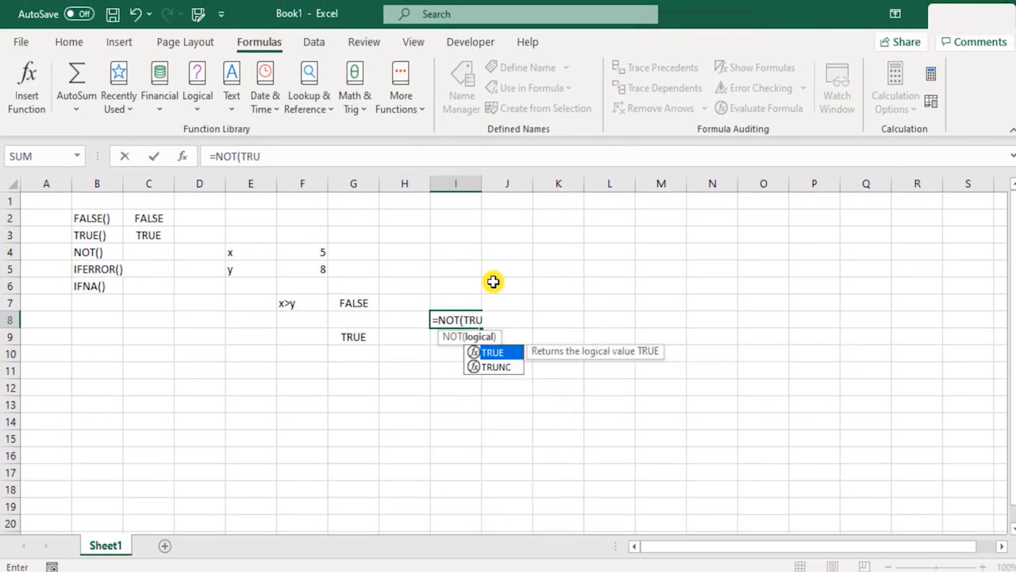
pyautogui.press('BackSpace')
pyautogui.press('BackSpace')
pyautogui.press('BackSpace')
pyautogui.write('FALSE)')
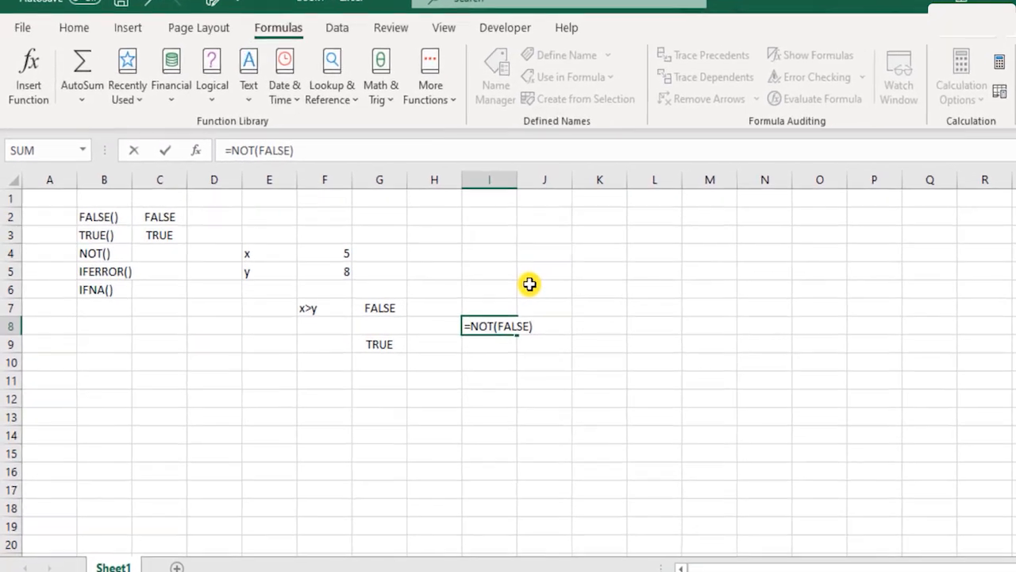
pyautogui.press('Return')
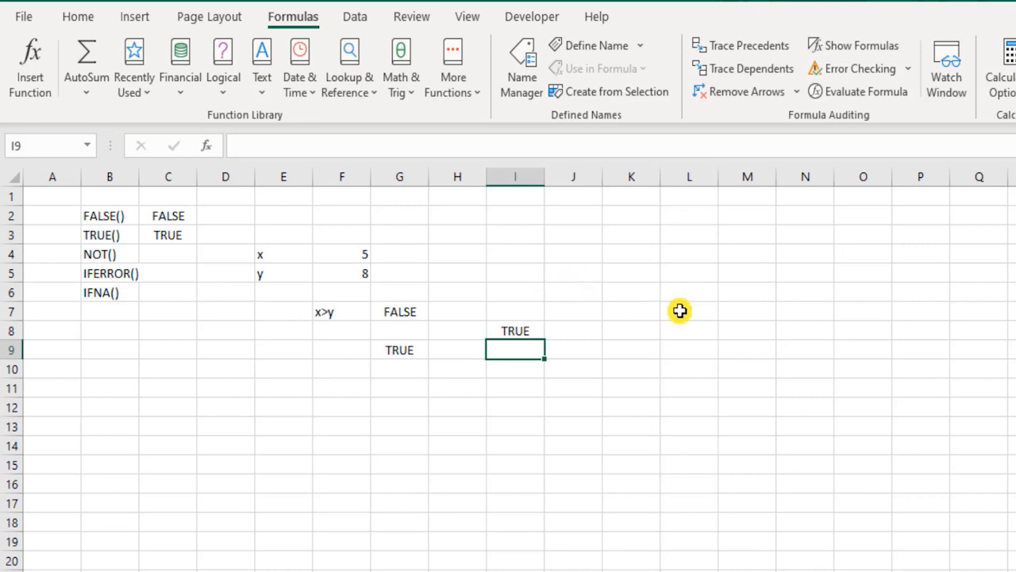
# - Enter the formula =NOT(TRUE) in cell I10
pyautogui.press('Down')
pyautogui.write('=NOT(')
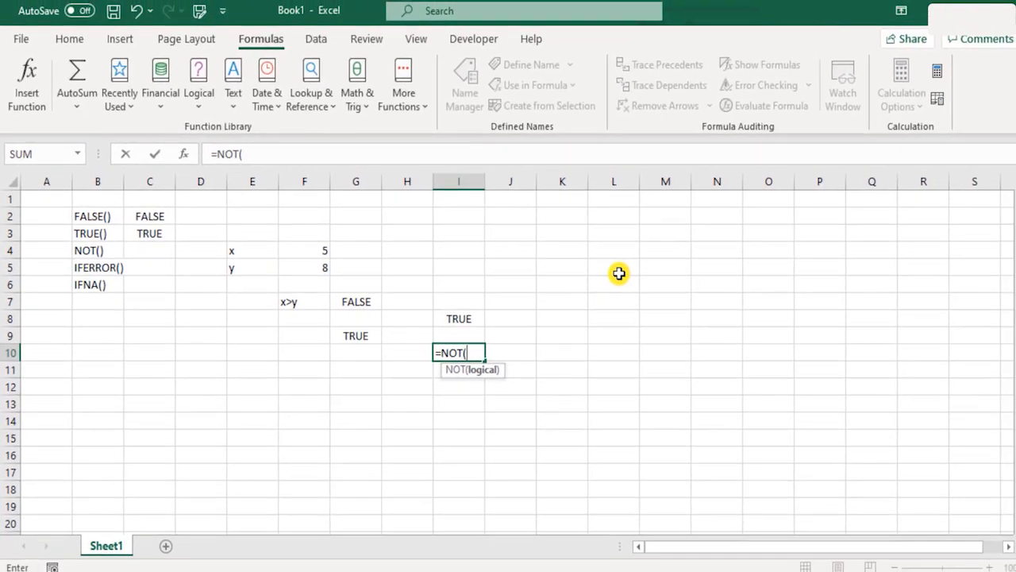
pyautogui.write('TRUE)')
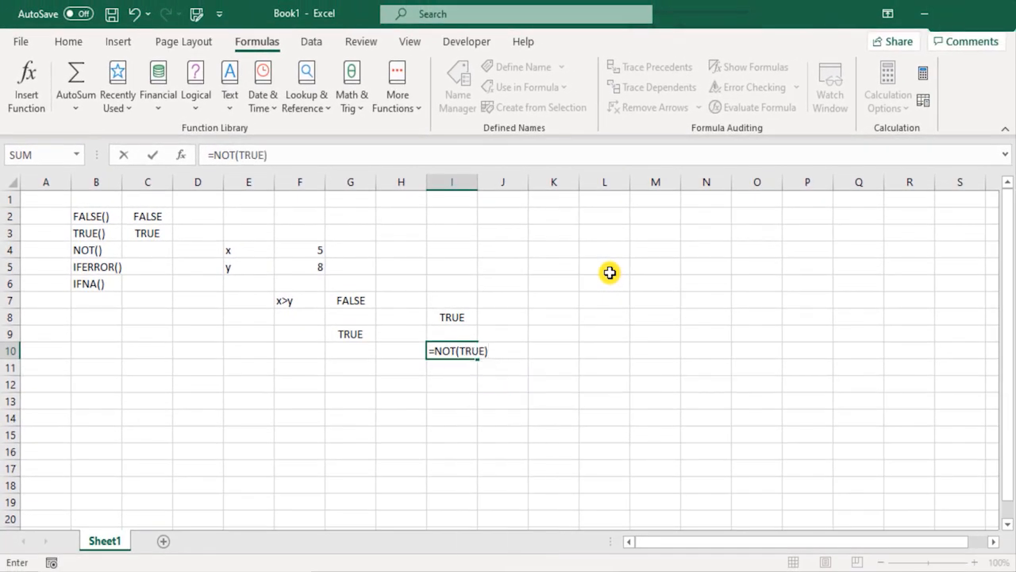
pyautogui.press('Return')
pyautogui.press('Up')
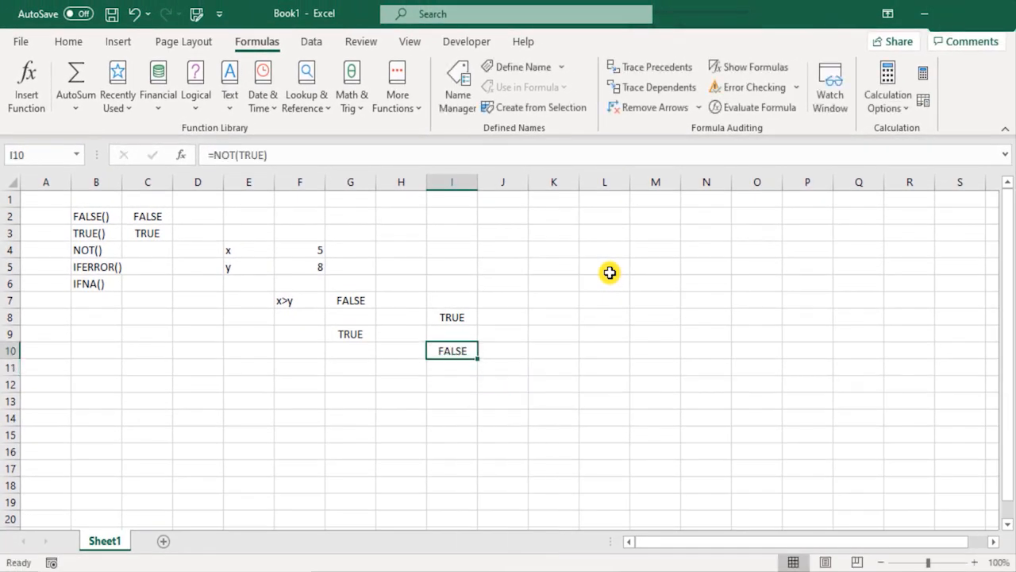
# - Clear the NOT example formulas from I8:I10 and from cell G9
pyautogui.hotkey('shift', 'Up')
pyautogui.hotkey('shift', 'Up')
pyautogui.press('Delete')
pyautogui.press('Left')
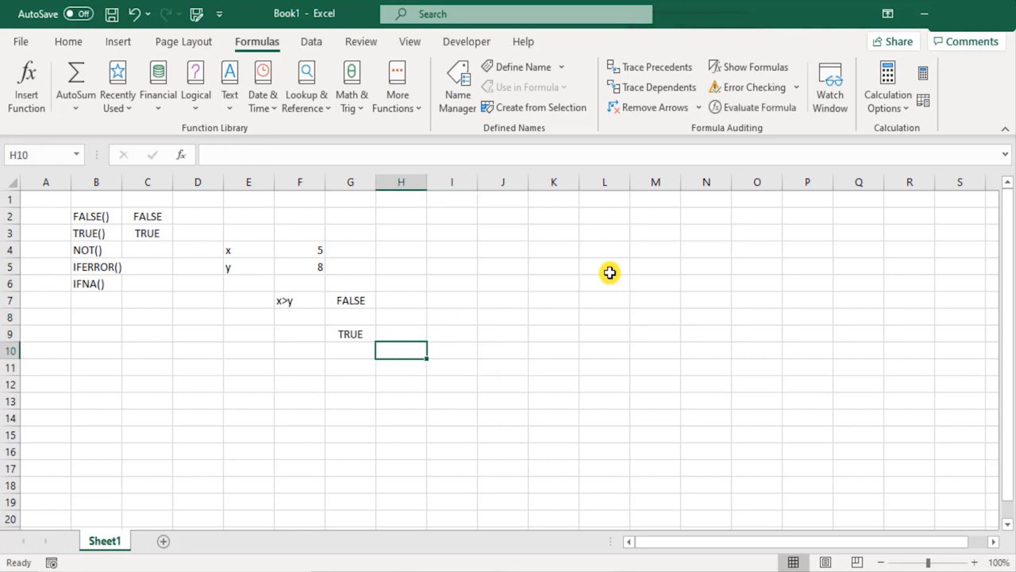
pyautogui.press('Up')
pyautogui.press('Left')
pyautogui.press('Delete')
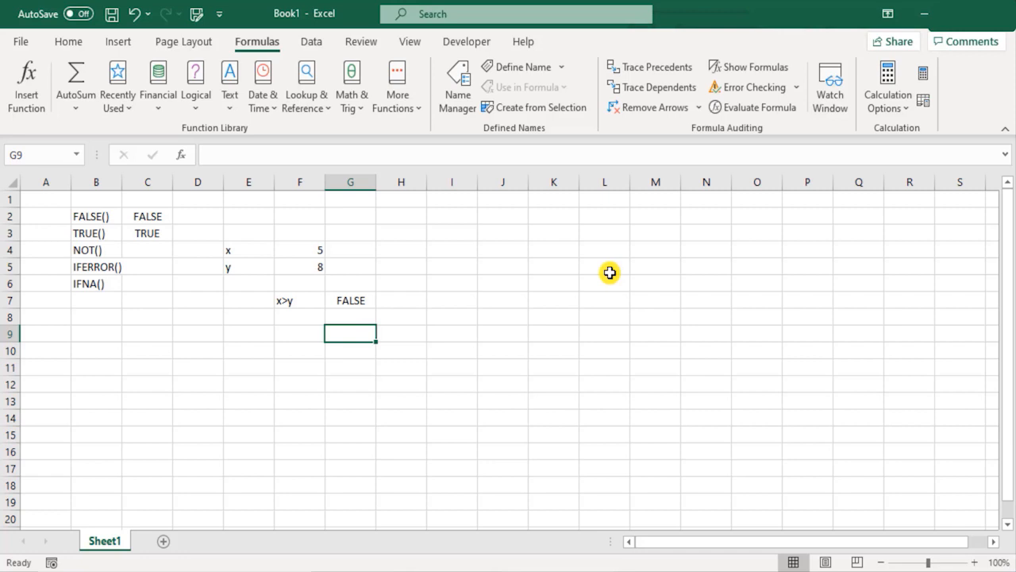
pyautogui.press('Up')
pyautogui.press('Up')
pyautogui.press('Left')
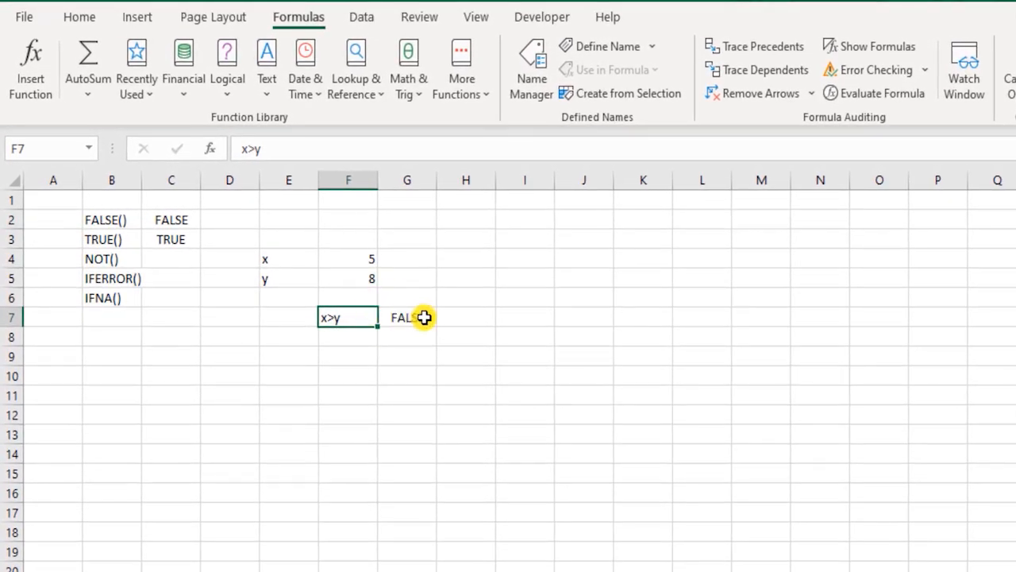
pyautogui.click(422, 318)
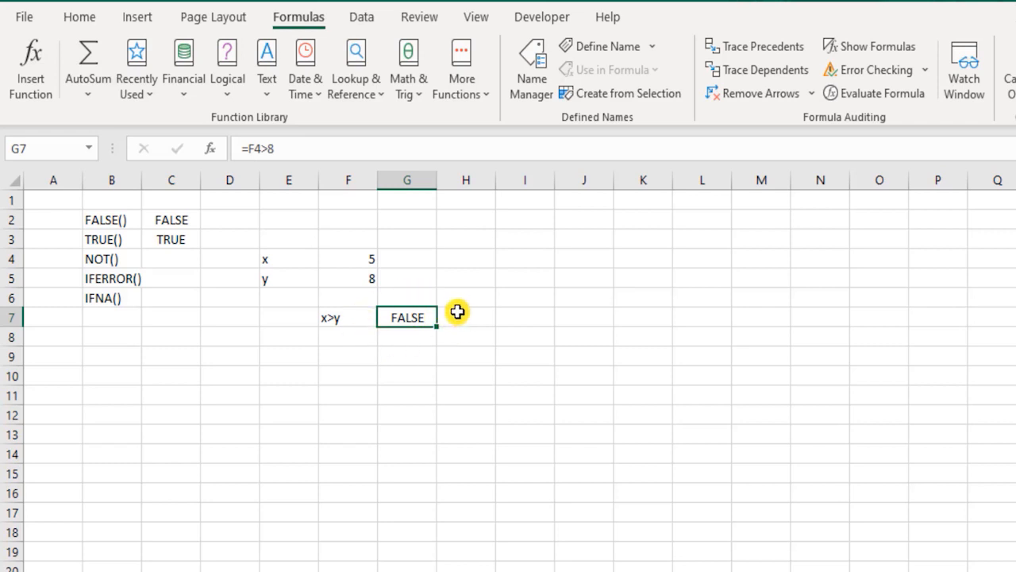
pyautogui.click(429, 356)
pyautogui.write('IF(NOT')
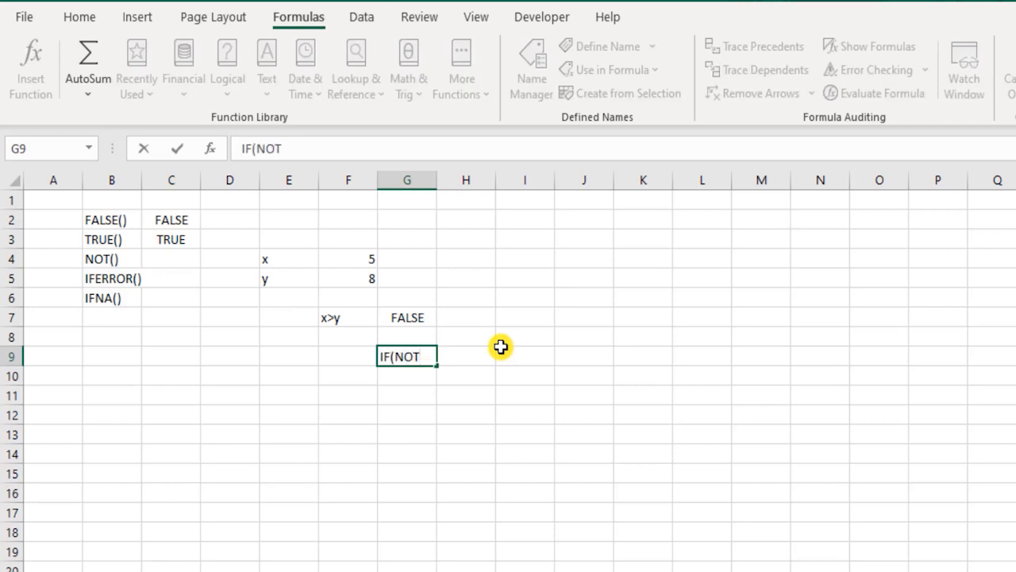
pyautogui.hotkey('ctrl', 'Return')
pyautogui.press('Delete')
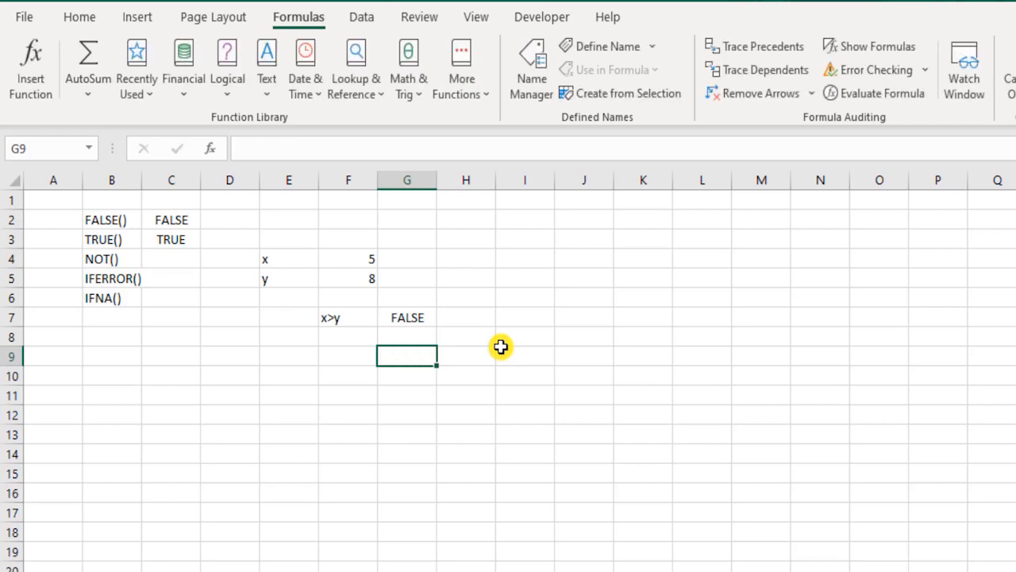
# - Enter the formula =IF(NOT(F4>F5),"Execute","Stop") in cell G9
pyautogui.write('=if')
pyautogui.press('Tab')
pyautogui.write('m')
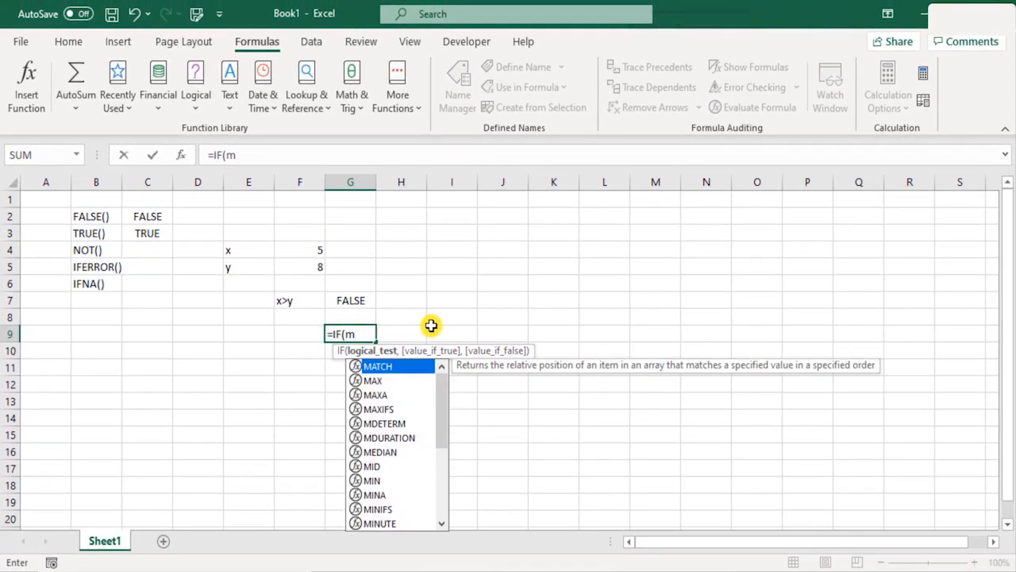
pyautogui.press('BackSpace')
pyautogui.write('not')
pyautogui.press('Tab')
pyautogui.click(303, 254)
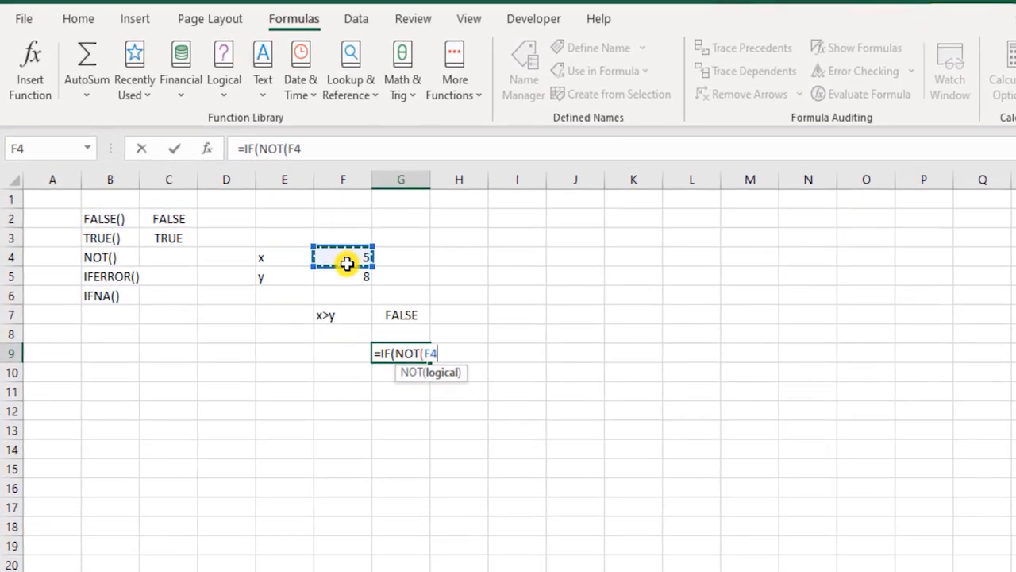
pyautogui.write('>')
pyautogui.click(356, 277)
pyautogui.write('),')
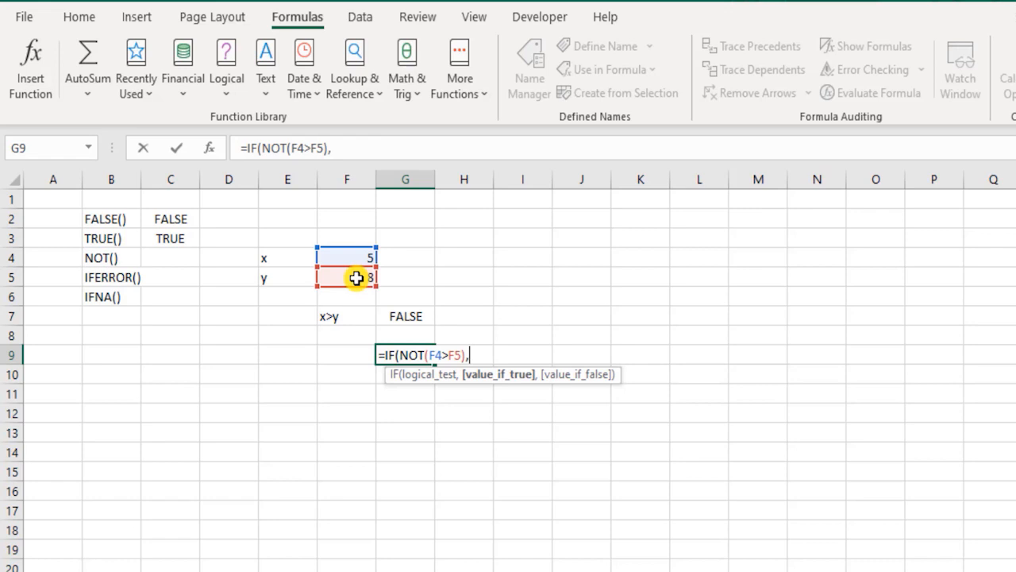
pyautogui.write('"Execute",')
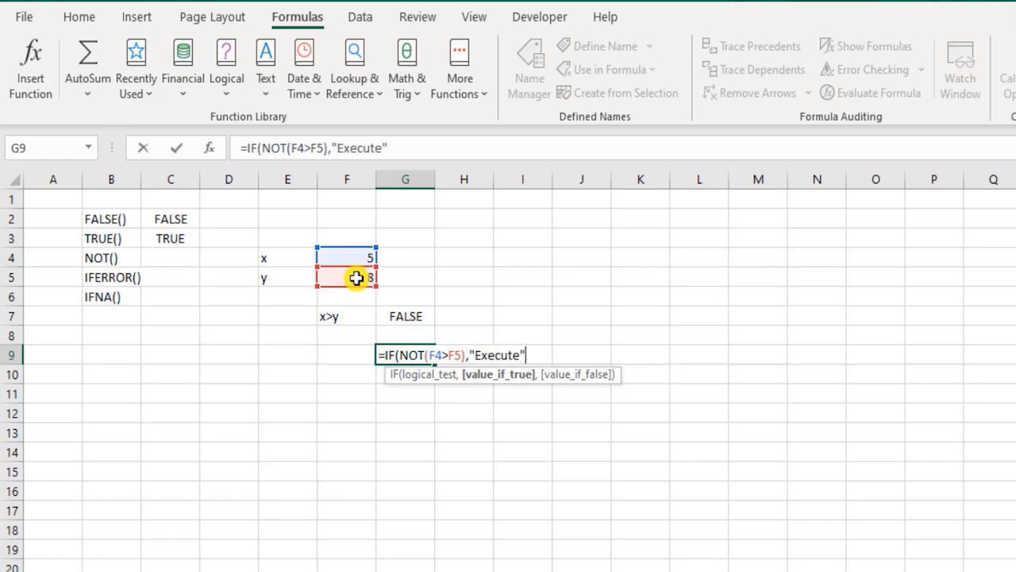
pyautogui.write('"Stop")')
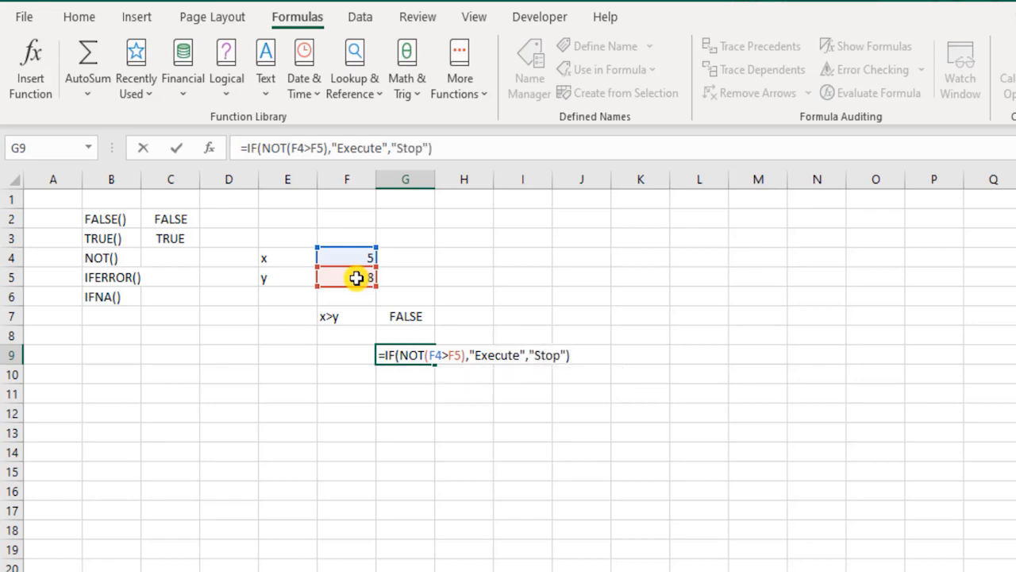
pyautogui.moveTo(430, 356); pyautogui.dragTo(463, 361)
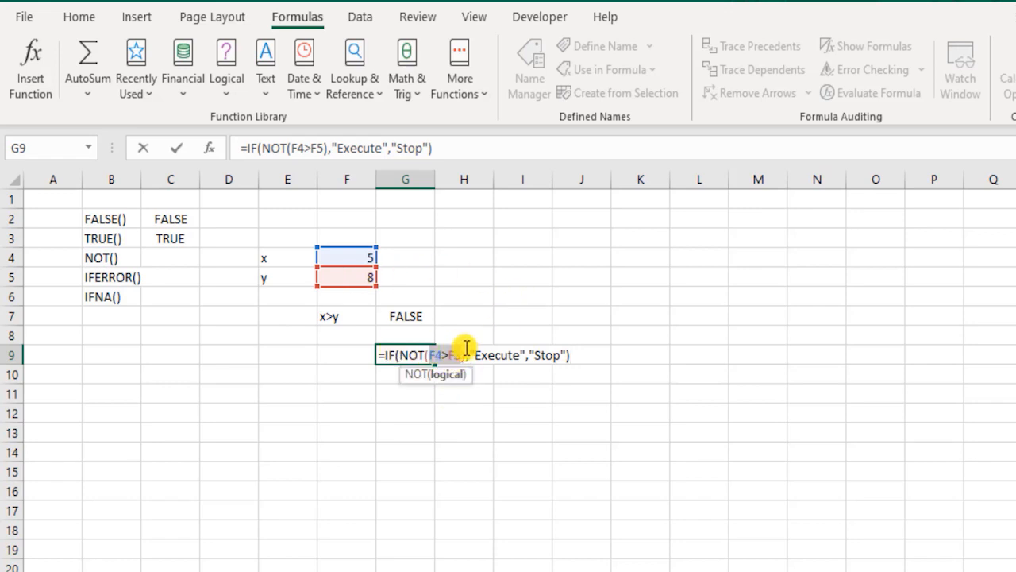
pyautogui.moveTo(468, 355); pyautogui.dragTo(403, 354)
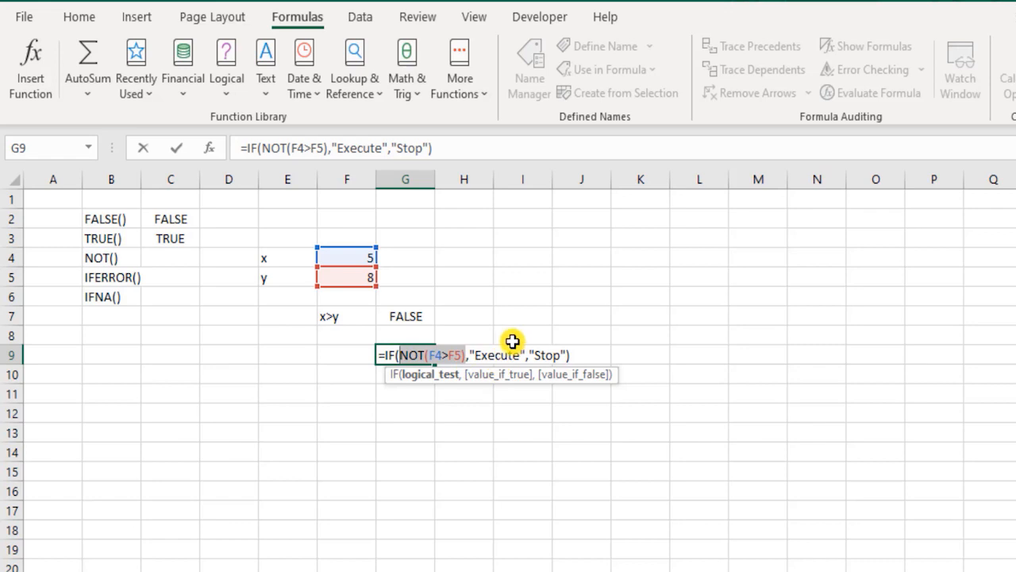
pyautogui.moveTo(475, 355); pyautogui.dragTo(520, 351)
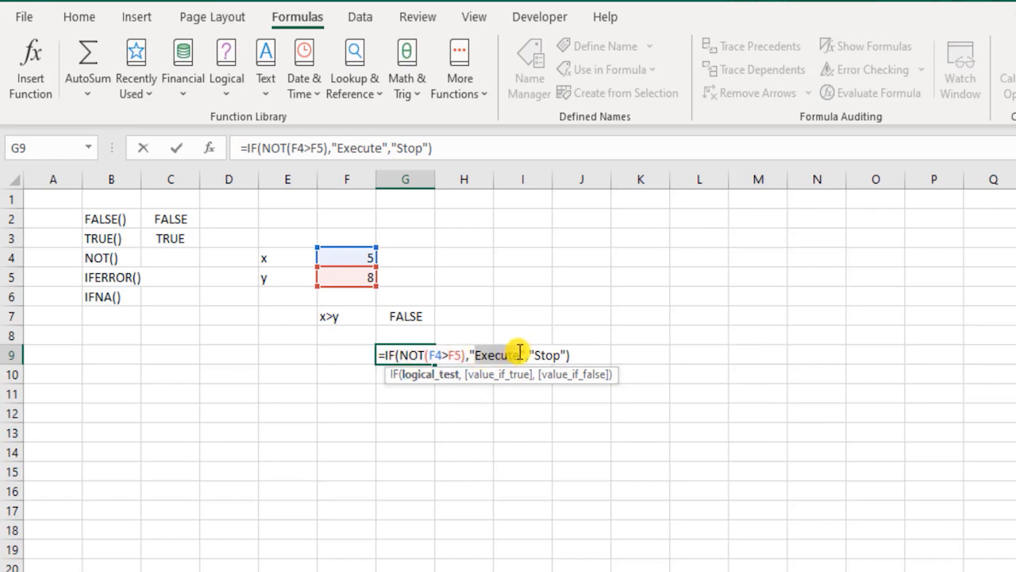
pyautogui.press('Return')
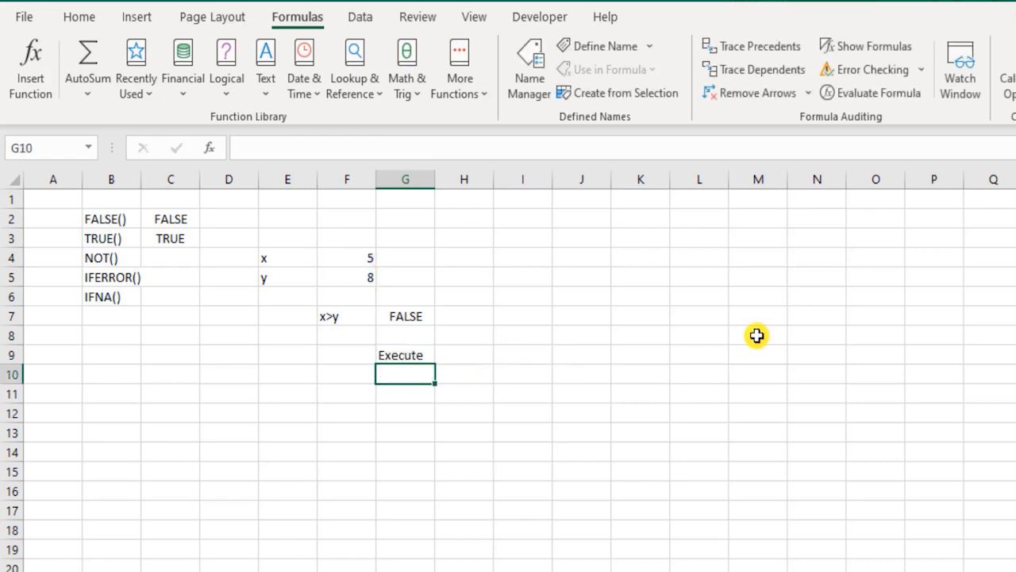
# - Remove the NOT function from the formula in G9 so it reads =IF(F4>F5,"Execute","Stop")
pyautogui.doubleClick(397, 357)
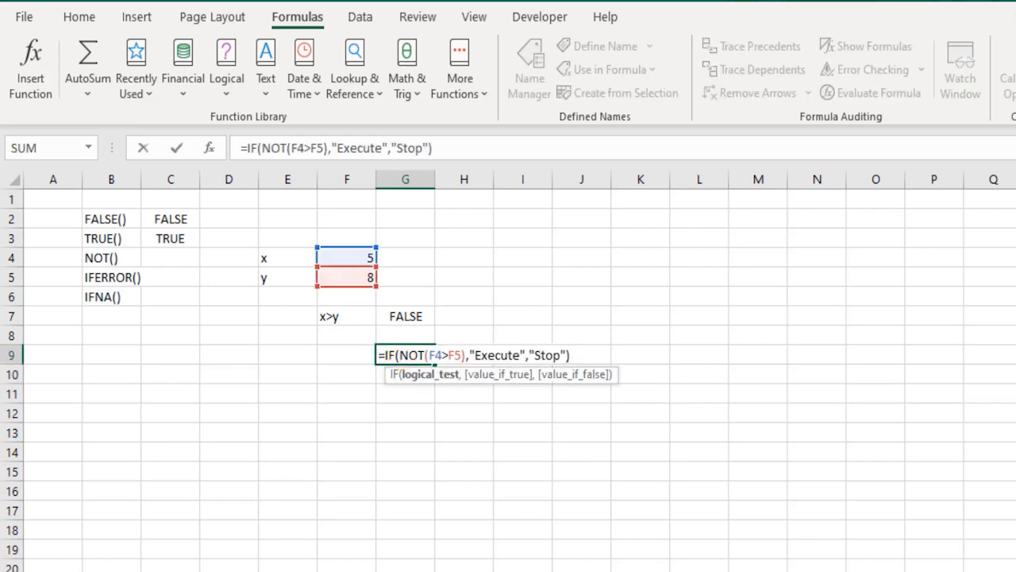
pyautogui.hotkey('shift', 'Right')
pyautogui.hotkey('shift', 'Right')
pyautogui.hotkey('shift', 'Right')
pyautogui.hotkey('shift', 'Right')
pyautogui.press('Delete')
pyautogui.press('Right')
pyautogui.press('Right')
pyautogui.press('Right')
pyautogui.press('Right')
pyautogui.press('Right')
pyautogui.press('Delete')
pyautogui.press('Return')
pyautogui.press('Up')
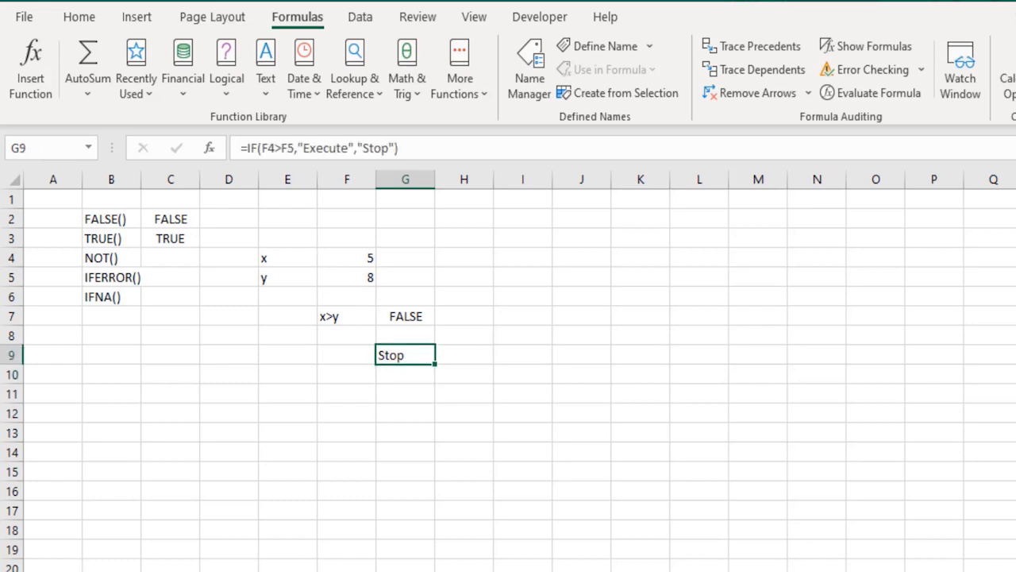
# - Enter the equality comparison =F4=F5 in cell G11
pyautogui.press('Down')
pyautogui.press('Down')
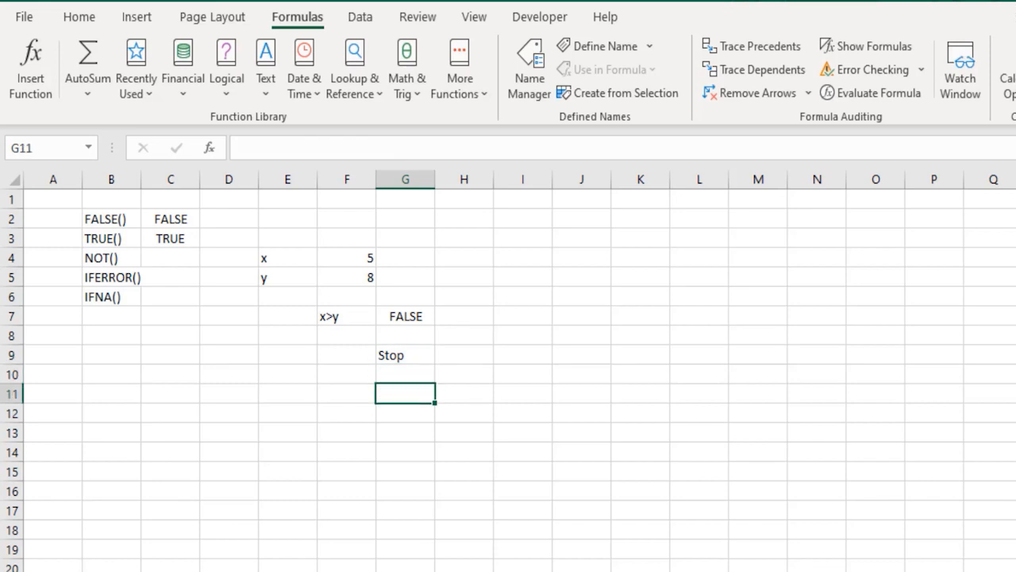
pyautogui.write('=')
pyautogui.click(357, 258)
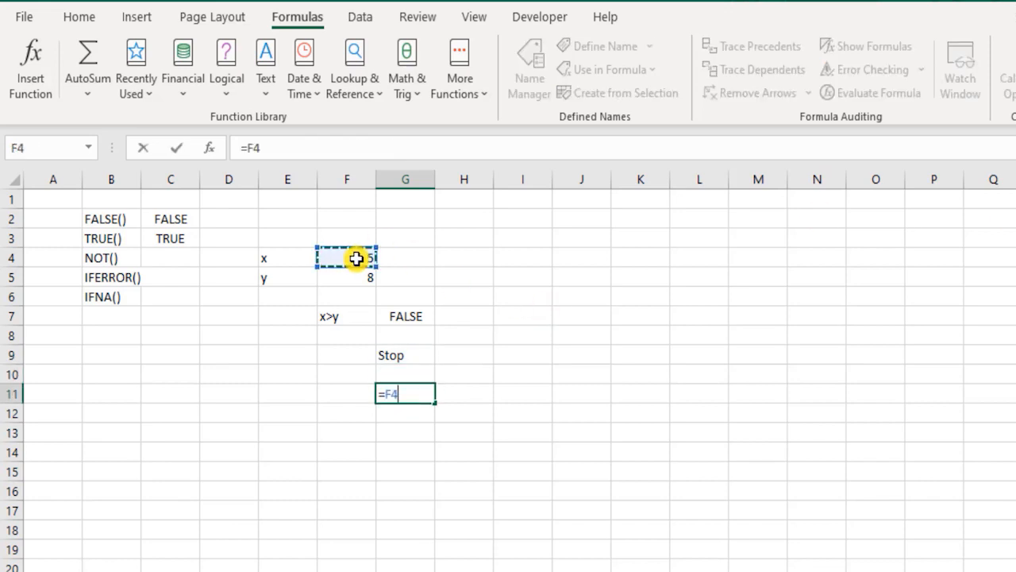
pyautogui.write('=')
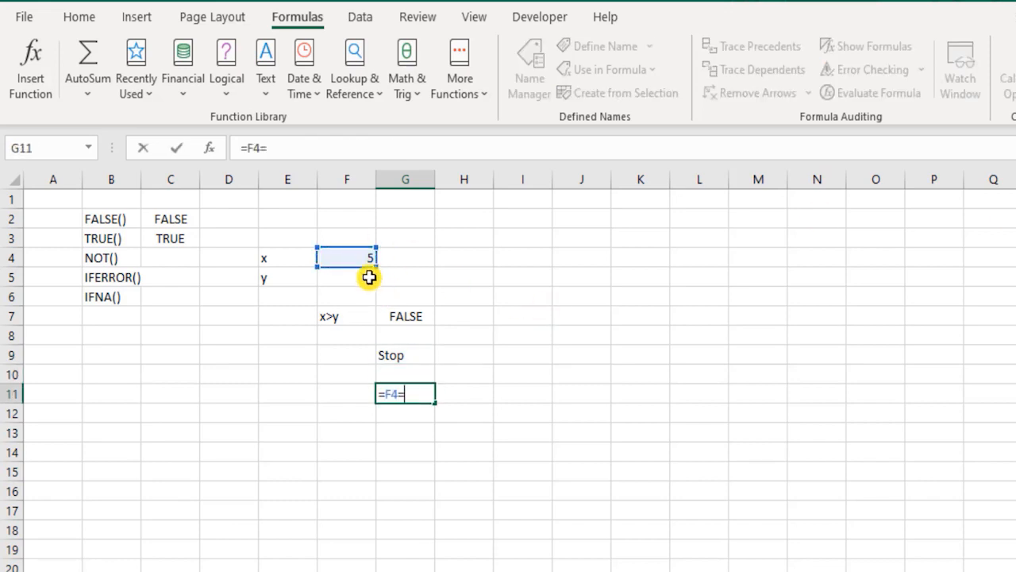
pyautogui.click(370, 277)
pyautogui.press('Return')
pyautogui.press('Up')
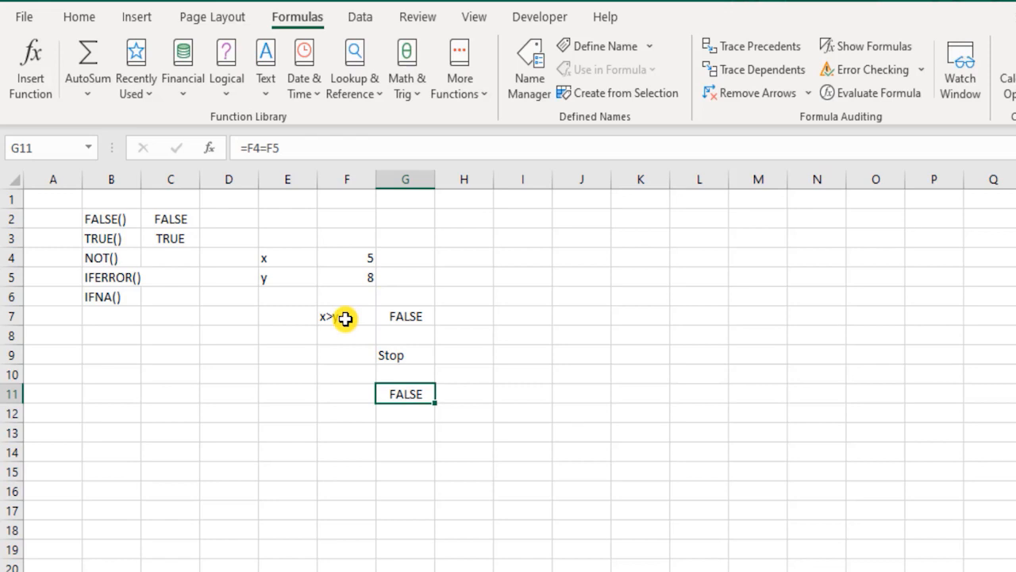
# - Change the comparison operator in G11 to not-equal so the formula reads =F4<>F5
pyautogui.doubleClick(417, 392)
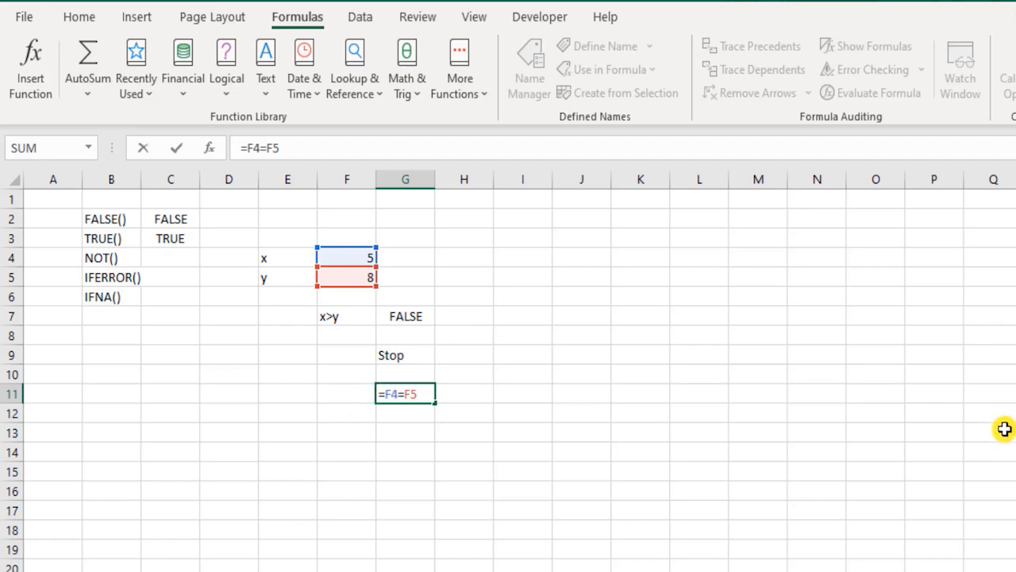
pyautogui.press('Left')
pyautogui.press('Left')
pyautogui.press('BackSpace')
pyautogui.write('<')
pyautogui.press('Right')
pyautogui.write('>')
pyautogui.press('Return')
pyautogui.press('Up')
pyautogui.press('F2')
pyautogui.press('Left')
pyautogui.press('Left')
pyautogui.hotkey('shift', 'Left')
pyautogui.hotkey('shift', 'Left')
pyautogui.press('BackSpace')
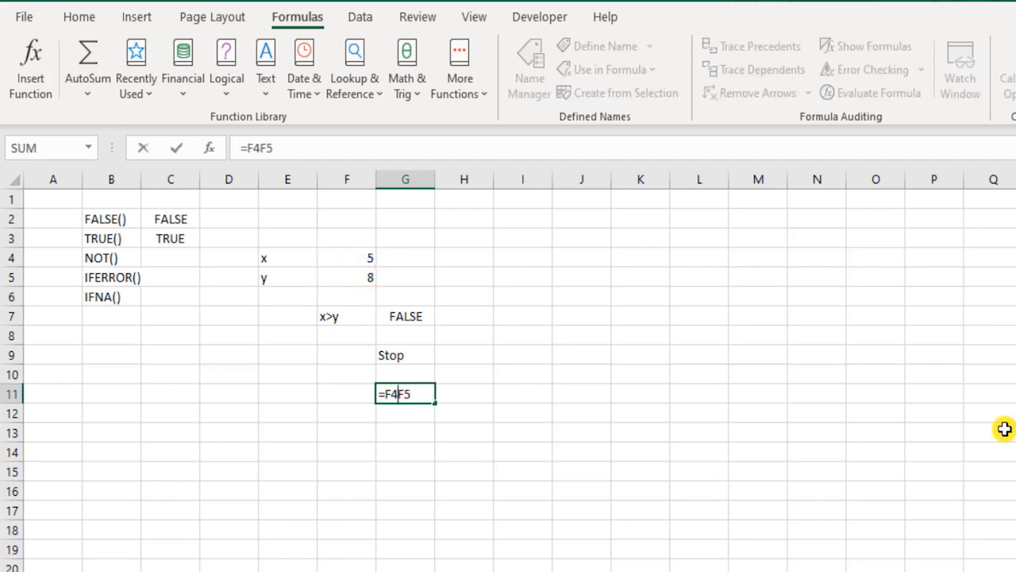
pyautogui.write('=')
pyautogui.hotkey('shift', 'Left')
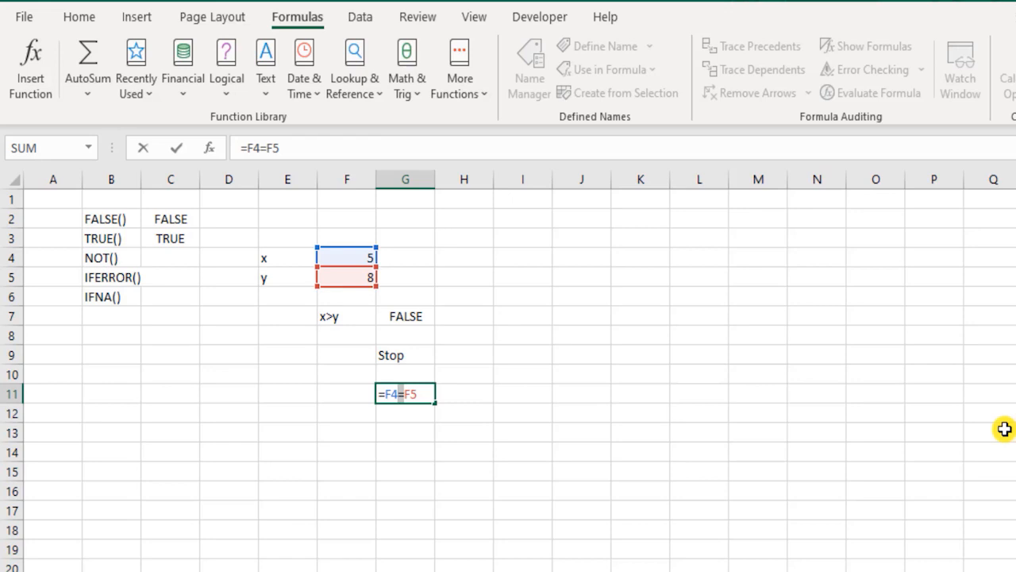
pyautogui.write('>')
pyautogui.press('Left')
pyautogui.press('Left')
pyautogui.hotkey('shift', 'Right')
pyautogui.hotkey('shift', 'Right')
pyautogui.press('Right')
pyautogui.press('Return')
pyautogui.press('Up')
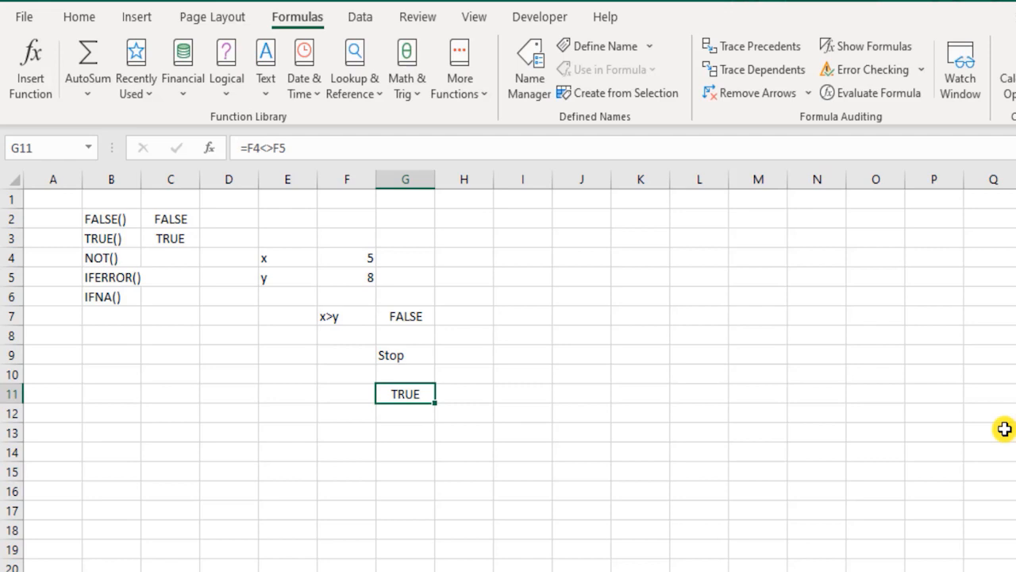
# - Enter the formula =NOT(F4=F5) in cell G13 as an equivalent of the not-equal comparison
pyautogui.press('Down')
pyautogui.press('Down')
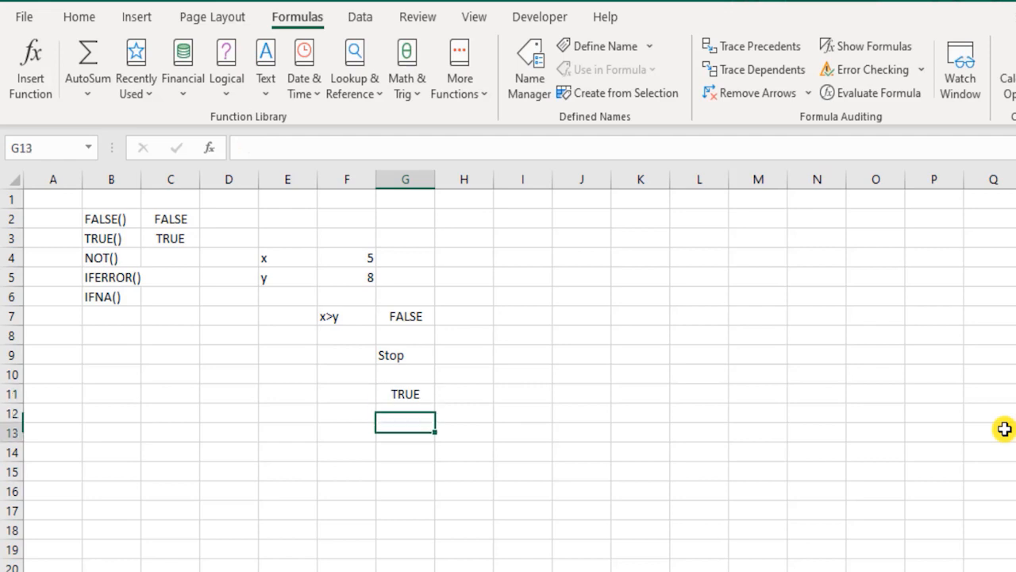
pyautogui.write('=not')
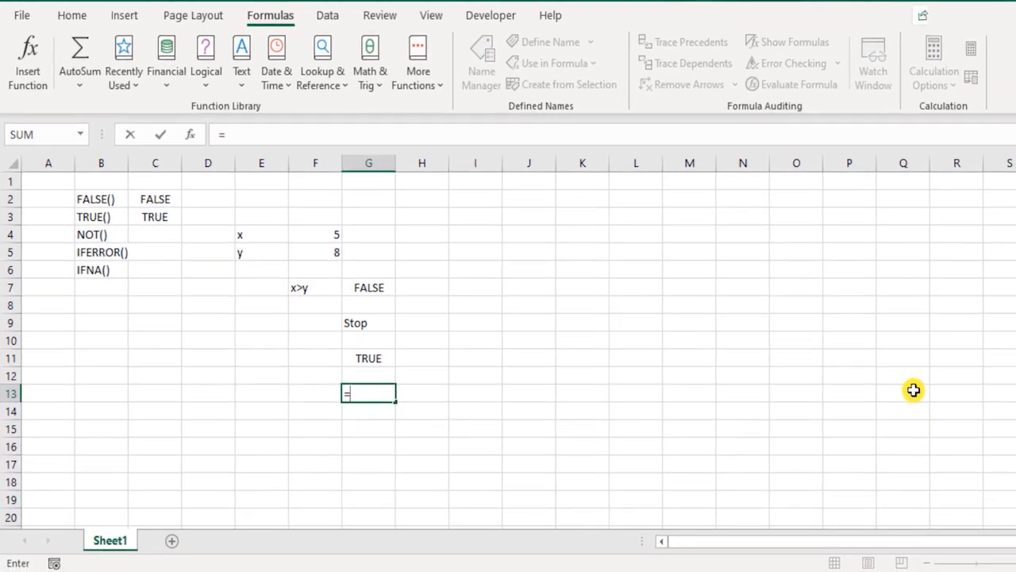
pyautogui.press('Tab')
pyautogui.click(304, 239)
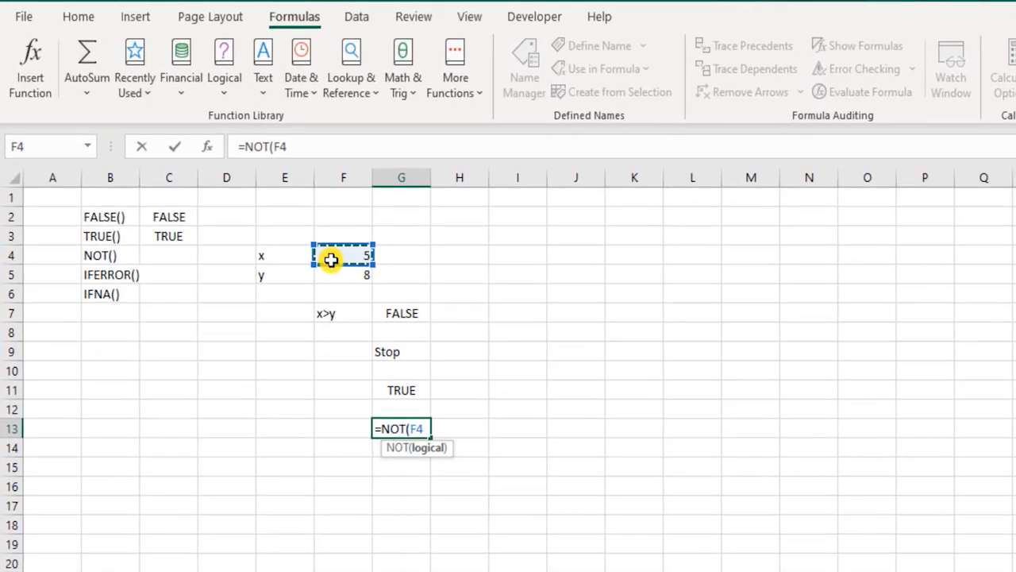
pyautogui.write('=NOT(F4=')
pyautogui.click(347, 272)
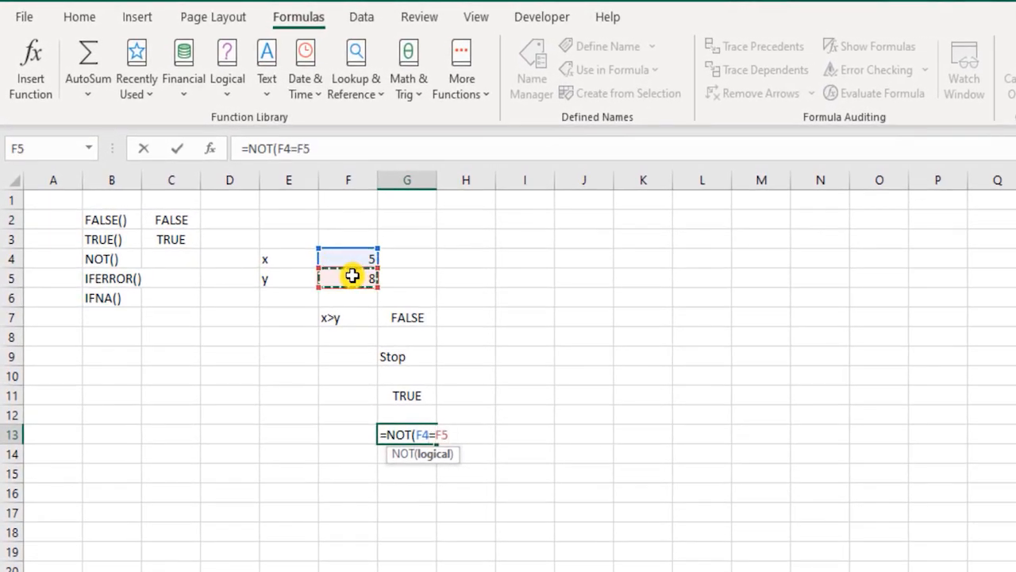
pyautogui.write(')')
pyautogui.press('Return')
pyautogui.press('Up')
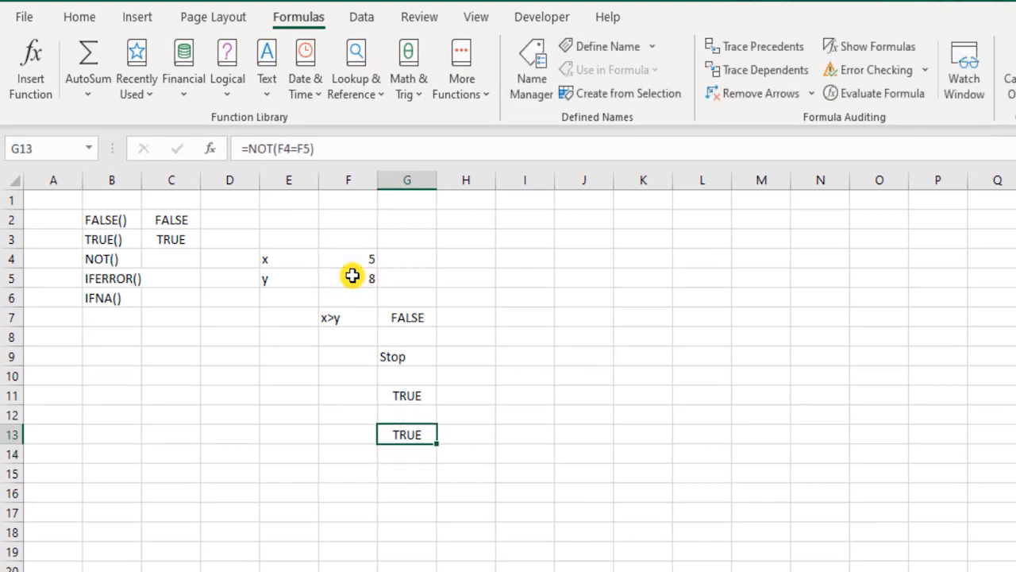
# - Clear the comparison formulas from cells G11:G13
pyautogui.hotkey('shift', 'Up')
pyautogui.hotkey('shift', 'Up')
pyautogui.press('Delete')
# - Clear the x>y label, its comparison result and the IF formula from F7:G9
pyautogui.press('Up')
pyautogui.press('Up')
pyautogui.press('Up')
pyautogui.press('Up')
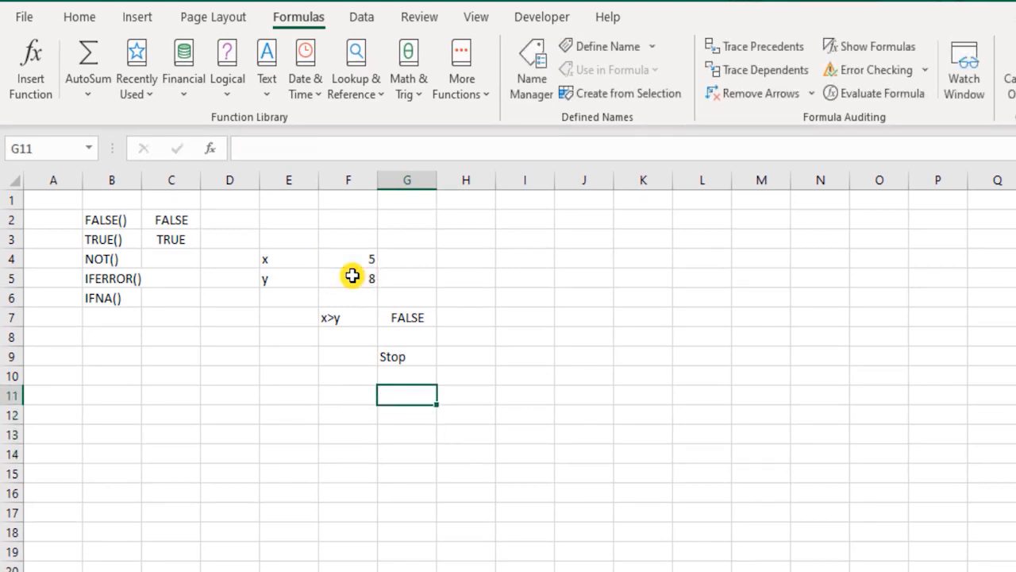
pyautogui.hotkey('shift', 'Up')
pyautogui.hotkey('shift', 'Up')
pyautogui.hotkey('shift', 'Left')
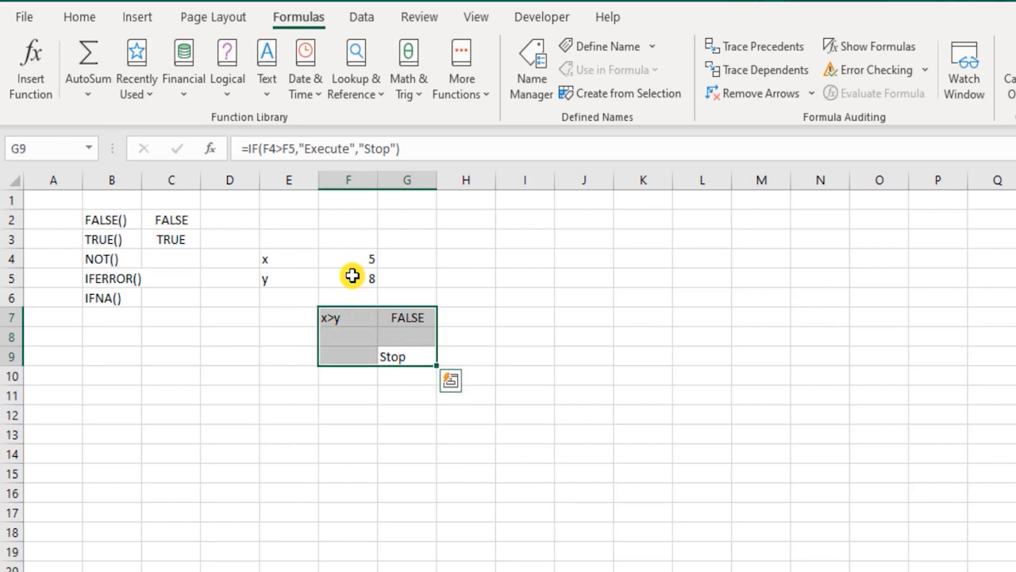
pyautogui.press('Delete')
# - Clear the x and y labels and their values from E4:F5
pyautogui.press('Up')
pyautogui.press('Up')
pyautogui.press('Up')
pyautogui.press('Up')
pyautogui.press('Left')
pyautogui.hotkey('shift', 'Up')
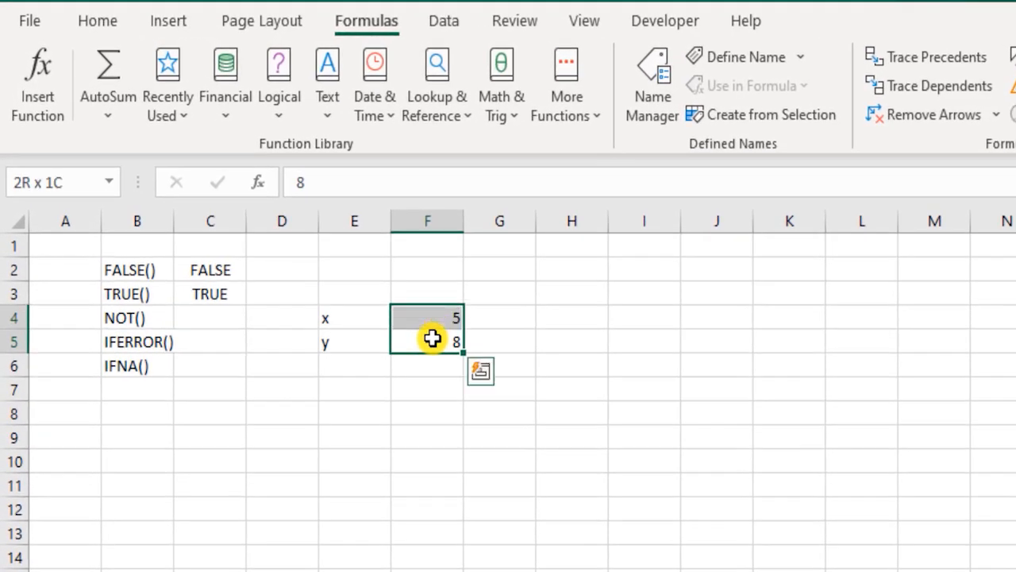
pyautogui.hotkey('shift', 'Left')
pyautogui.press('Delete')
pyautogui.press('Left')
pyautogui.press('Left')
pyautogui.press('Left')
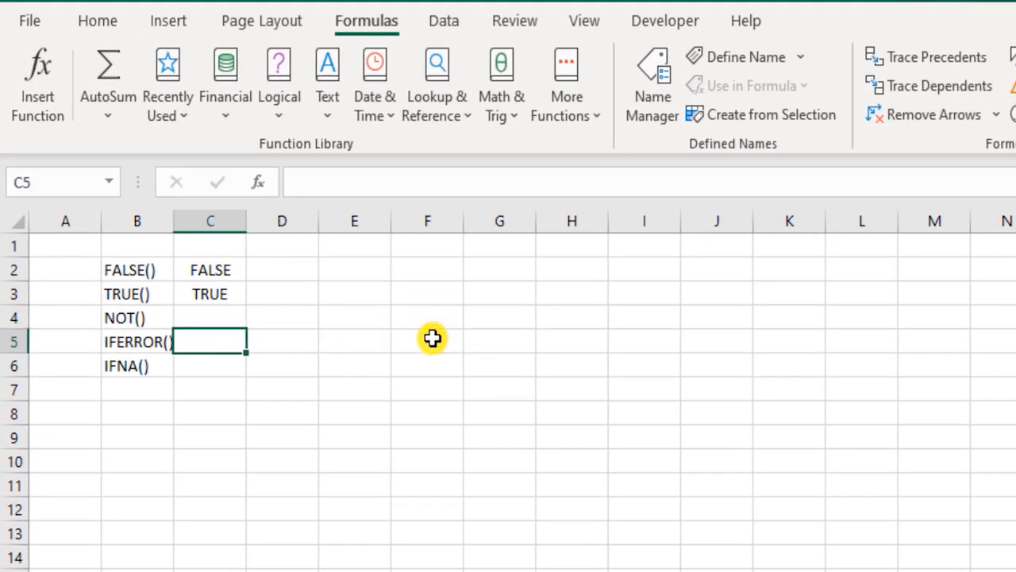
pyautogui.press('Up')
pyautogui.press('Left')
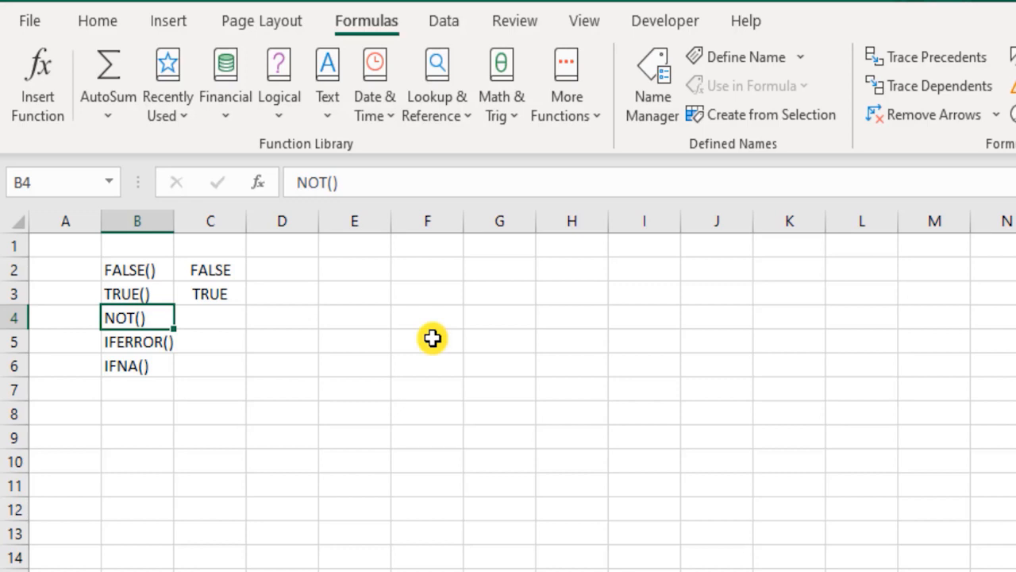
pyautogui.press('Down')
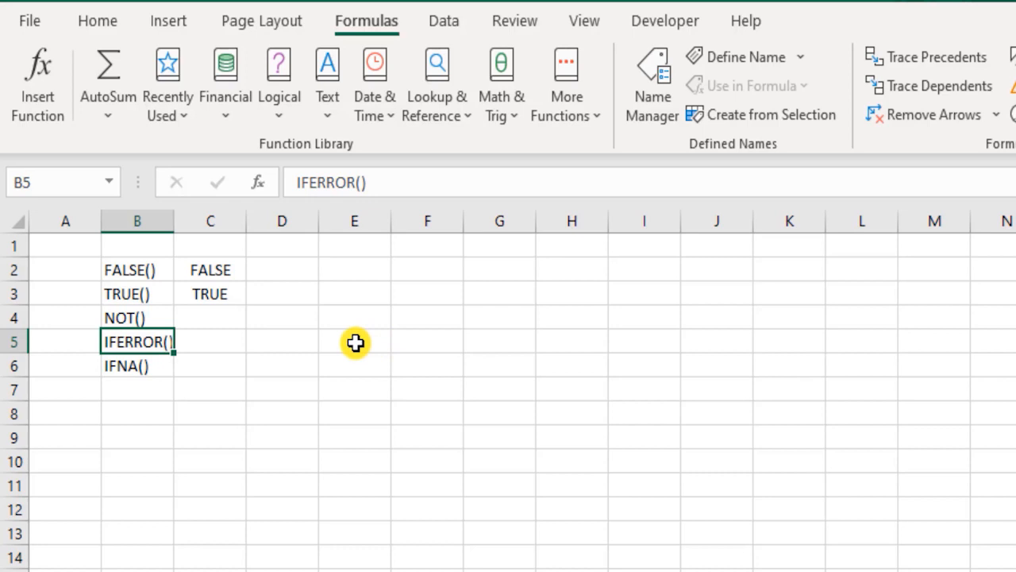
pyautogui.moveTo(347, 340); pyautogui.dragTo(688, 342)
pyautogui.click(798, 332)
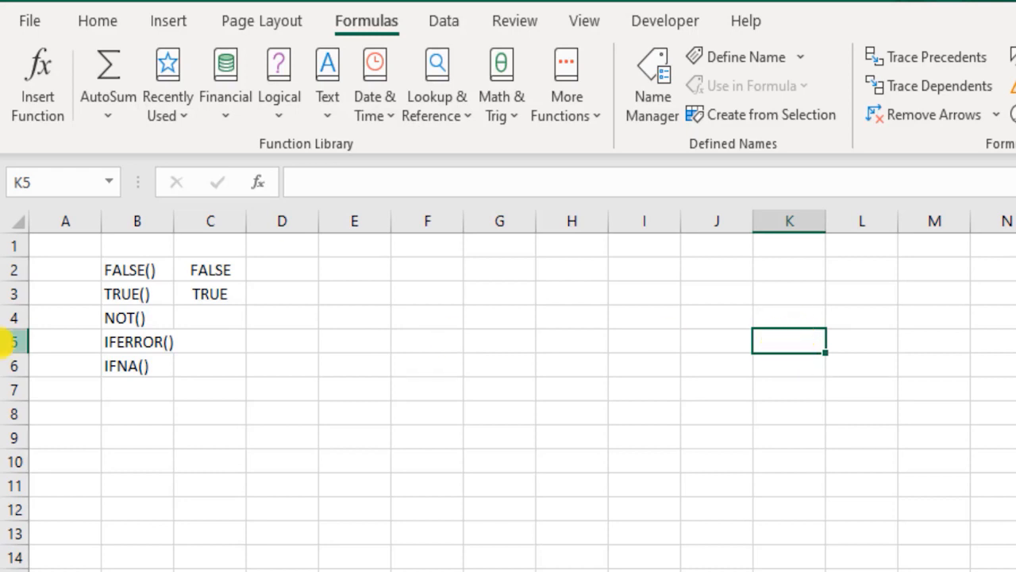
pyautogui.click(159, 322)
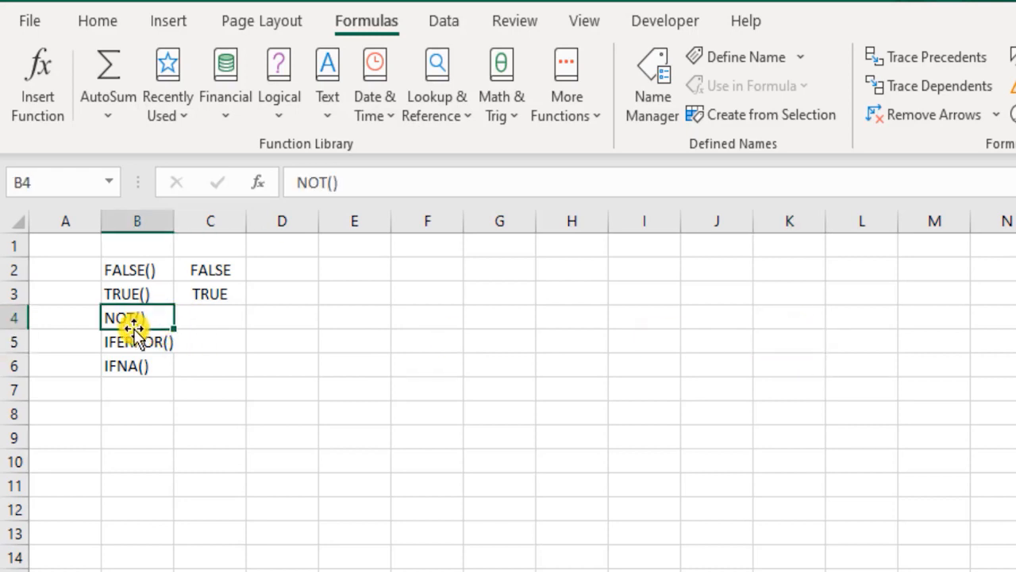
pyautogui.click(230, 349)
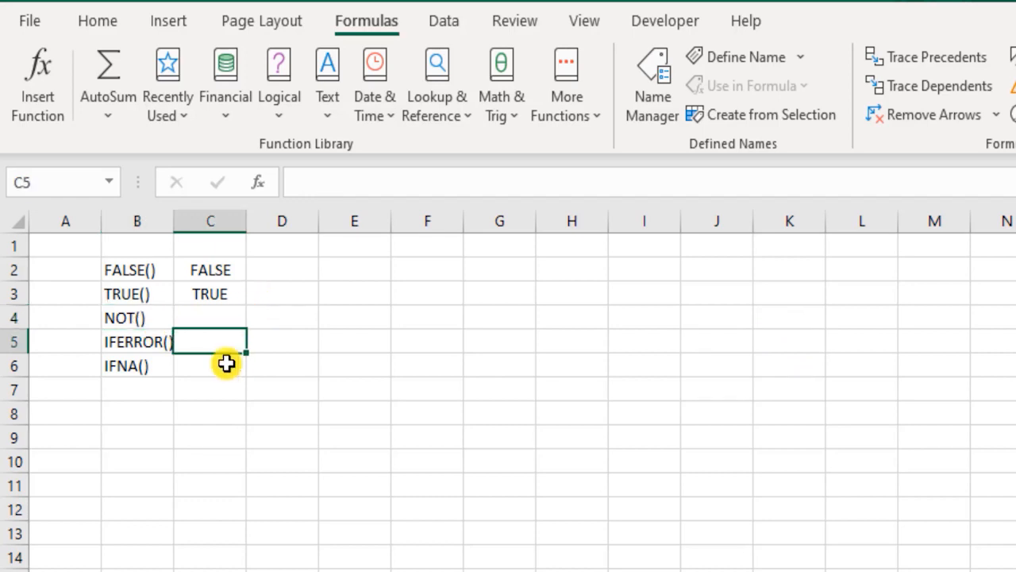
pyautogui.click(137, 316)
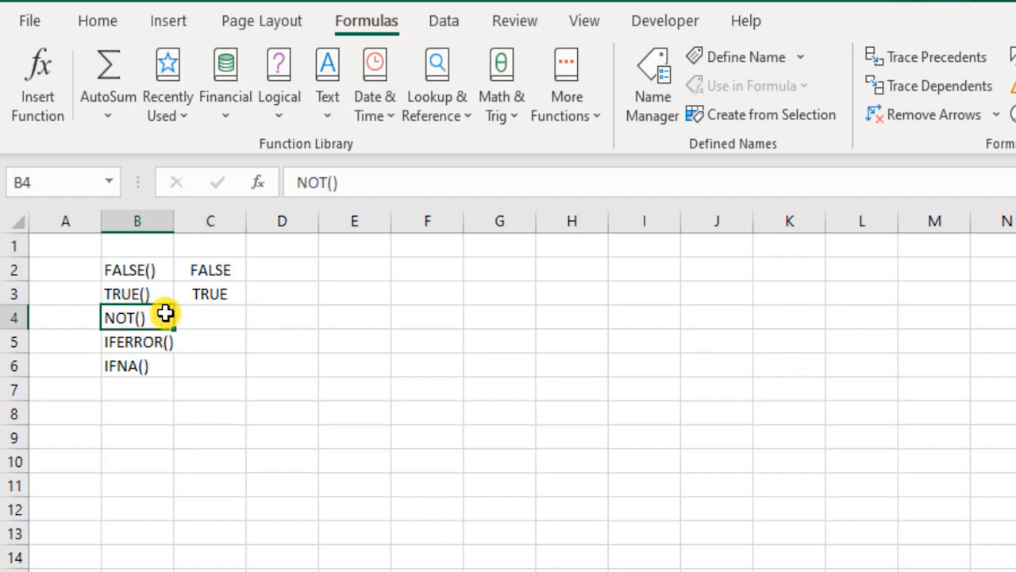
pyautogui.click(202, 341)
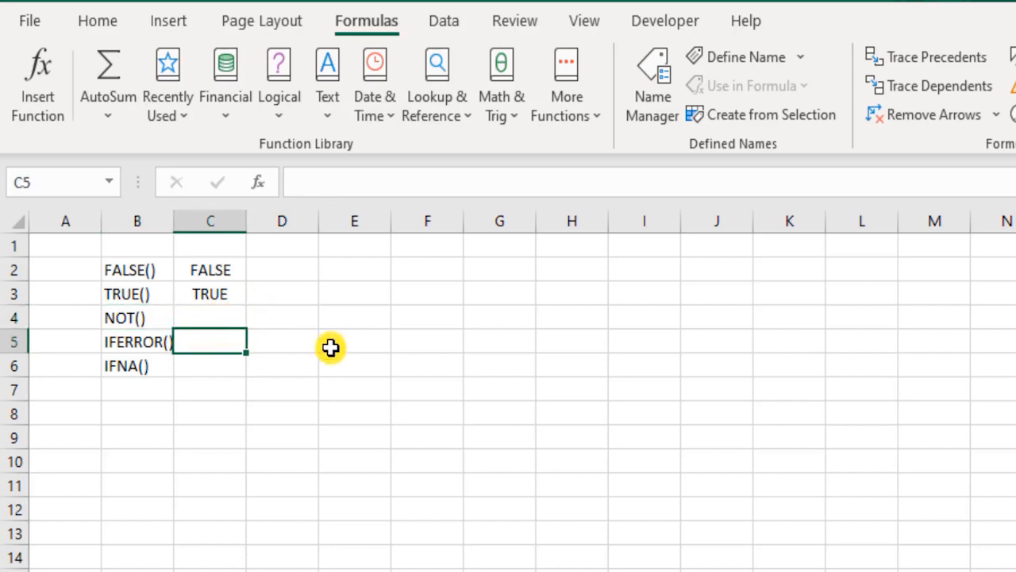
pyautogui.click(354, 436)
pyautogui.click(159, 336)
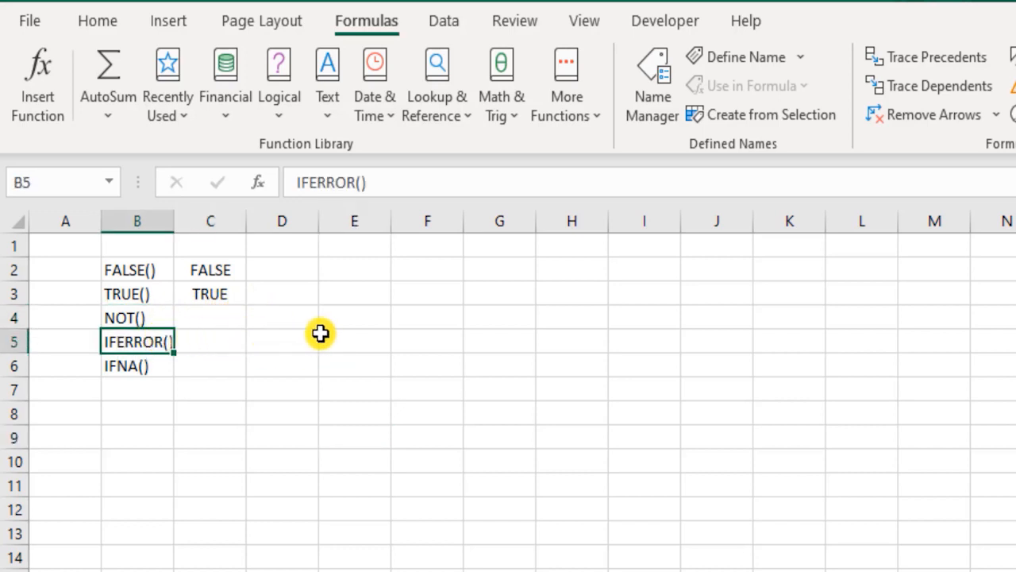
# - Enter the division-by-zero formula =200/0 in cell E5
pyautogui.click(372, 337)
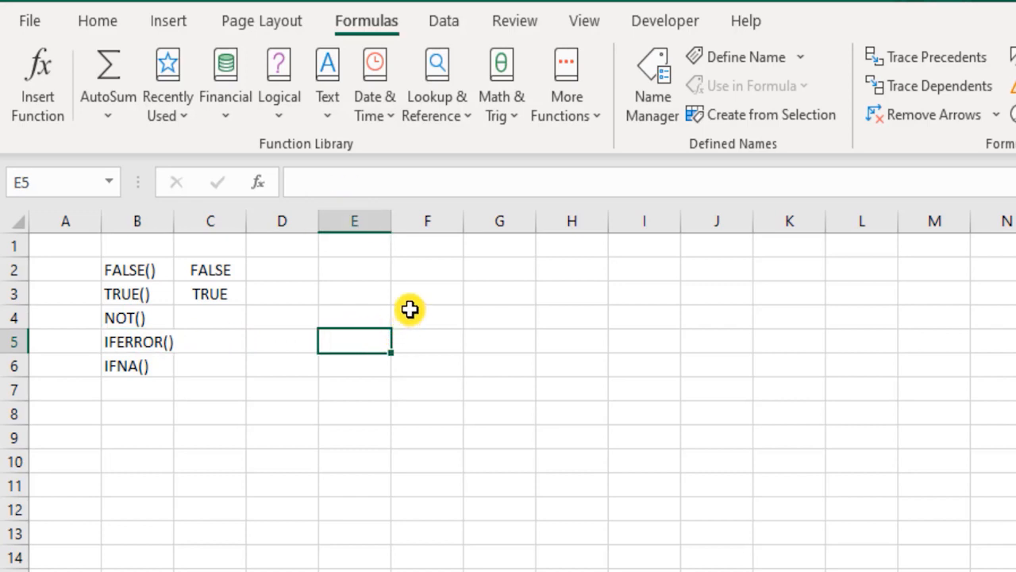
pyautogui.write('=')
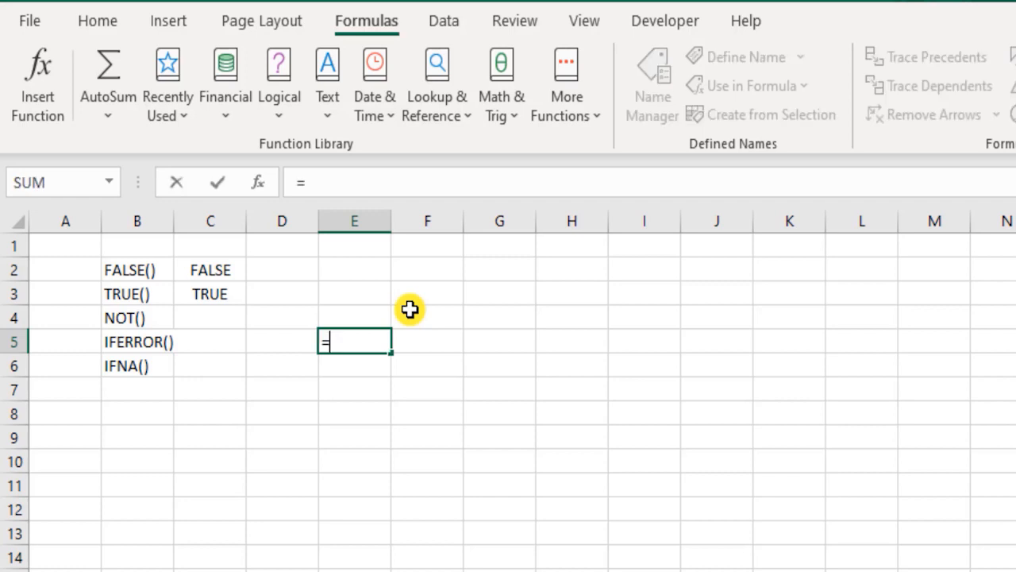
pyautogui.write('200/0')
pyautogui.press('Return')
pyautogui.press('Up')
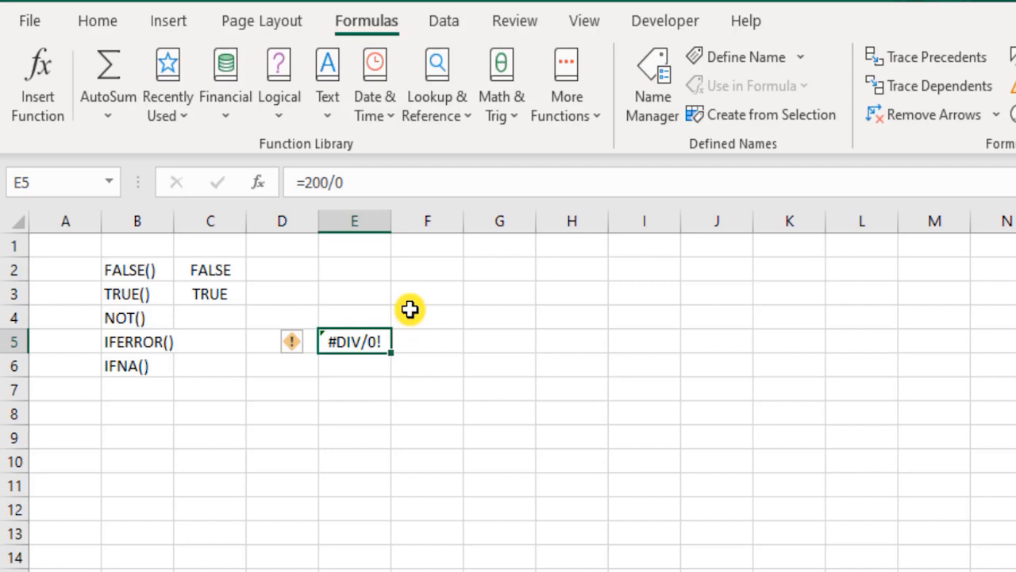
# - Replace the divisor in E5 with a reference to F5 so the formula reads =200/F5
pyautogui.press('F2')
pyautogui.press('BackSpace')
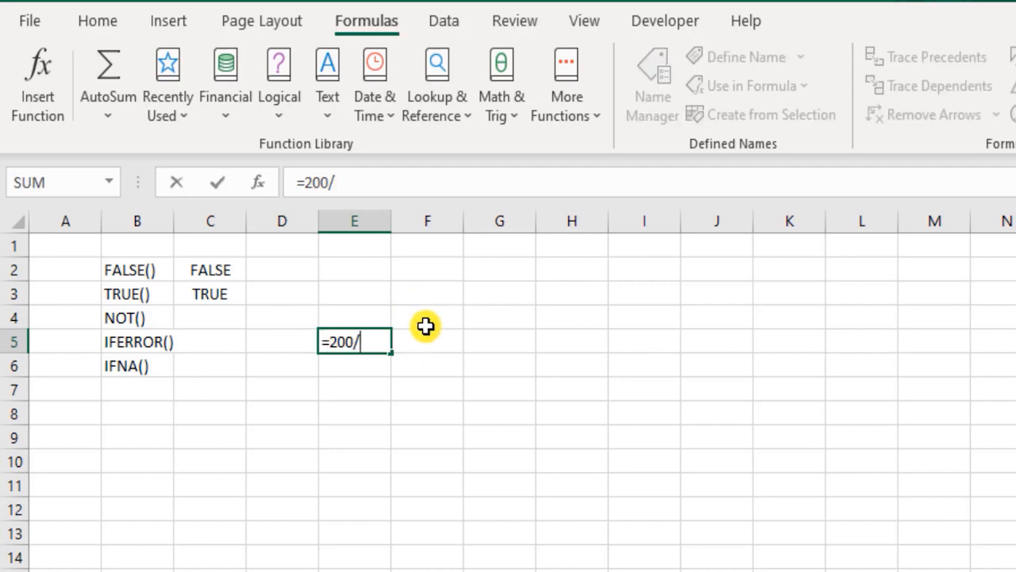
pyautogui.click(435, 339)
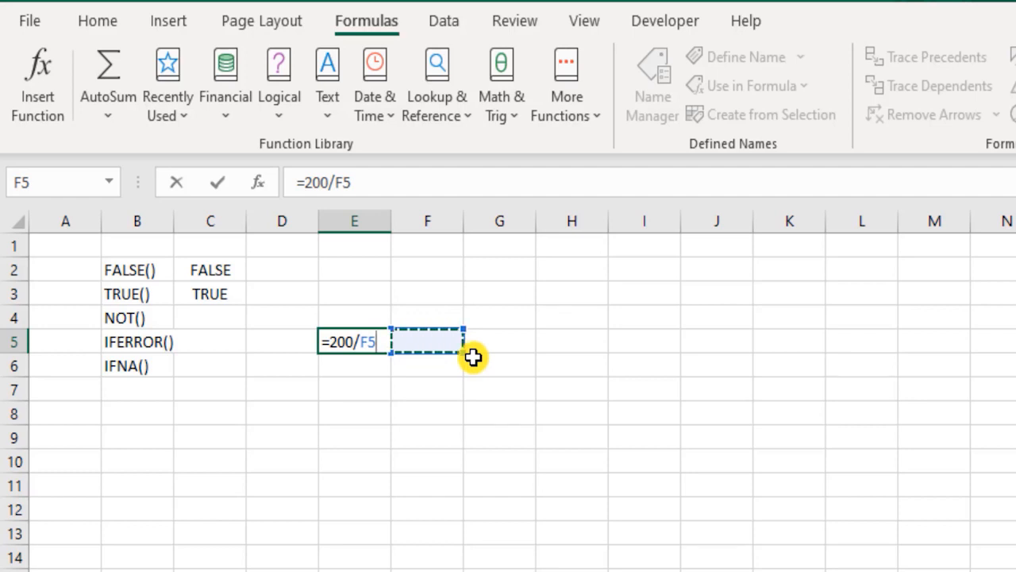
pyautogui.press('Return')
pyautogui.press('Up')
# - Try 10 as the divisor in cell F5 and undo the entry
pyautogui.press('Right')
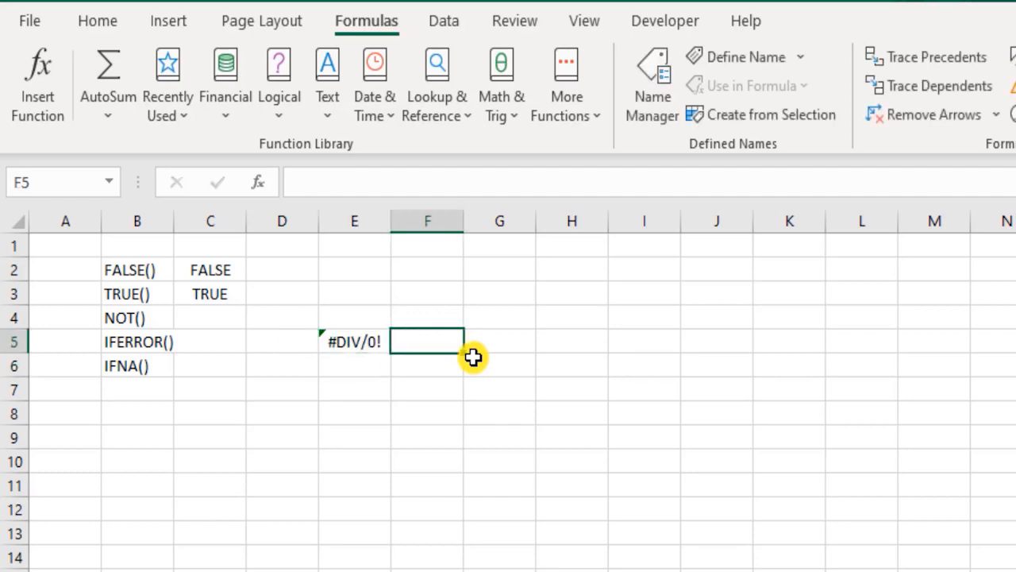
pyautogui.write('10')
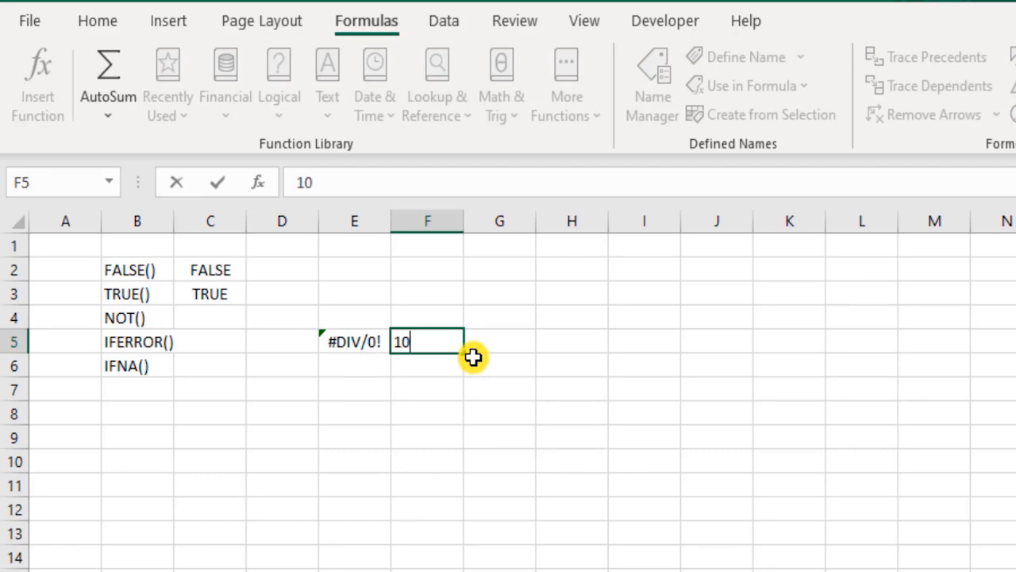
pyautogui.press('Return')
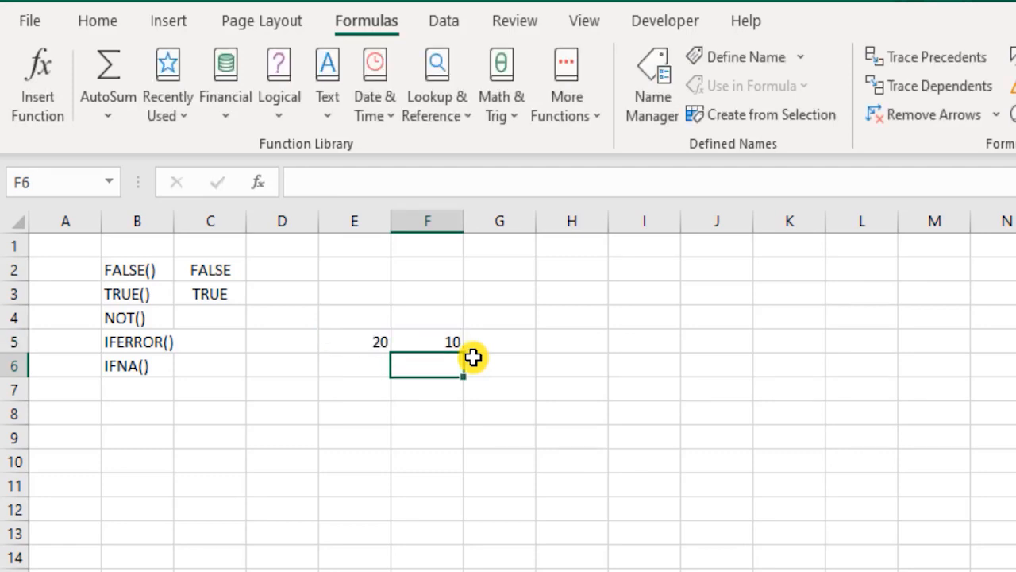
pyautogui.hotkey('ctrl', 'z')
# - Wrap the division in E5 in the IFERROR function, keeping 200/F5 as its value argument
pyautogui.press('Left')
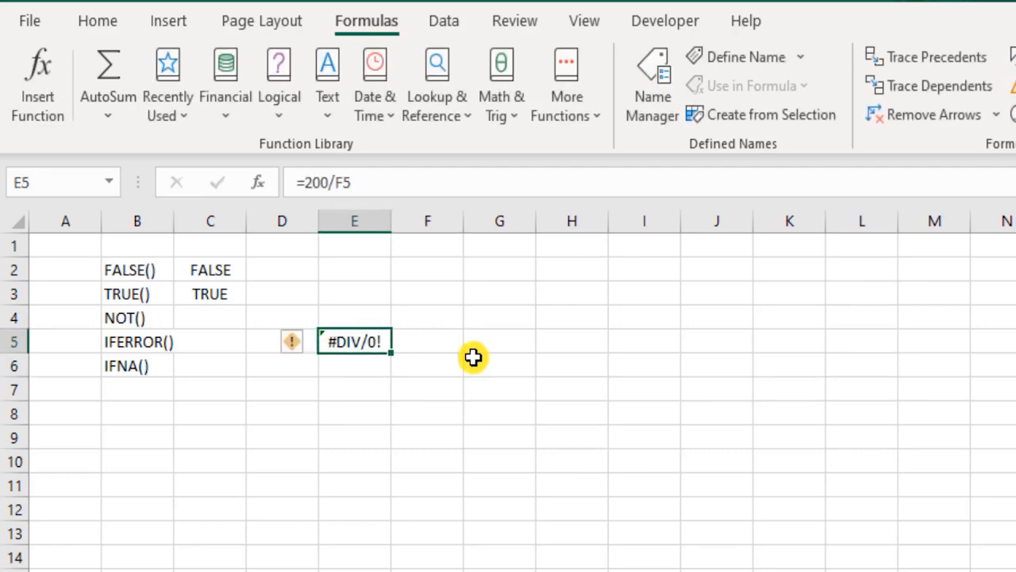
pyautogui.press('F2')
pyautogui.press('Home')
pyautogui.press('Right')
pyautogui.write('ife')
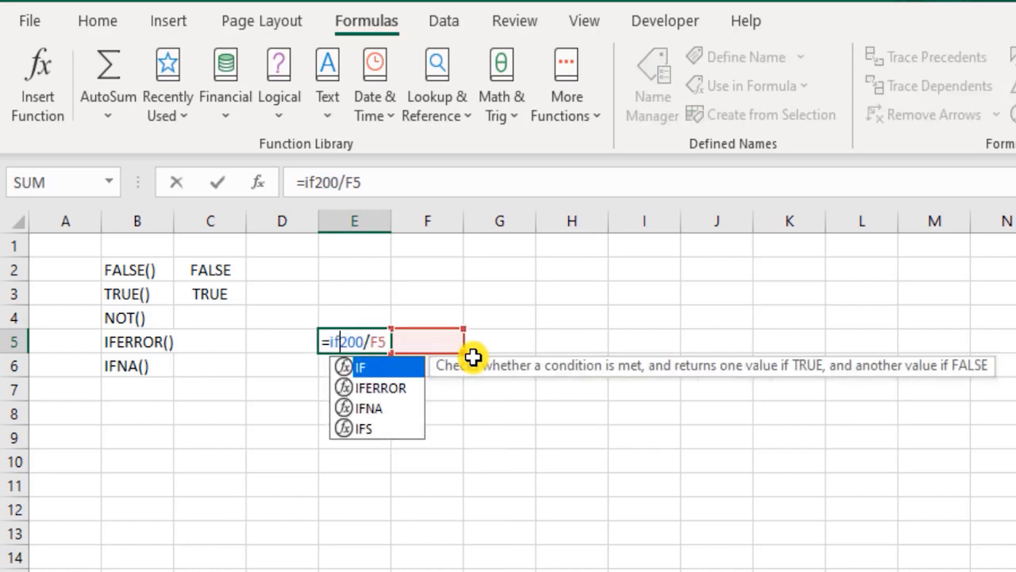
pyautogui.press('Tab')
pyautogui.press('Right')
pyautogui.press('Right')
pyautogui.press('Right')
pyautogui.press('End')
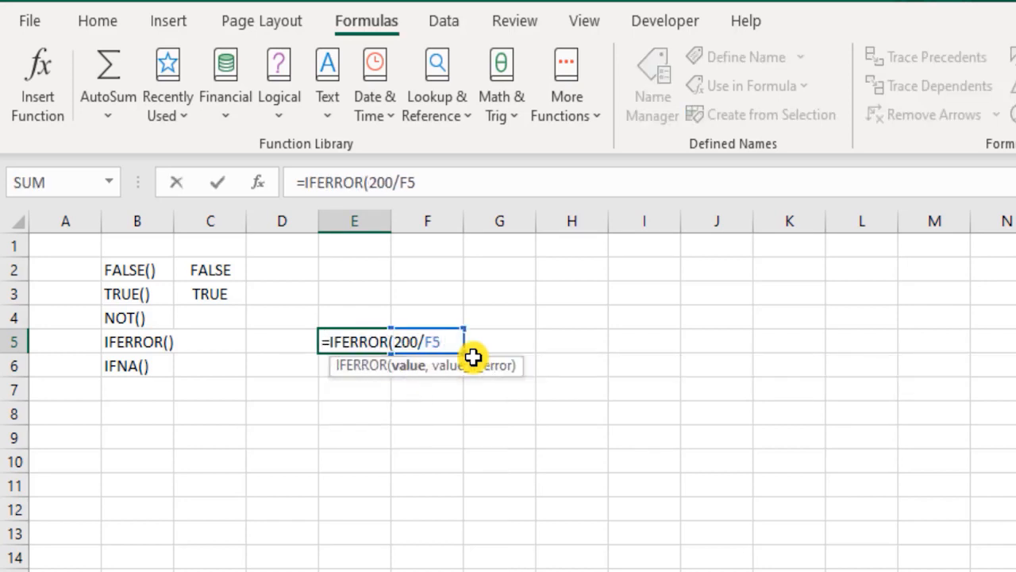
# - Set the IFERROR fallback value to 0, completing E5 as =IFERROR(200/F5,0)
pyautogui.write(',"')
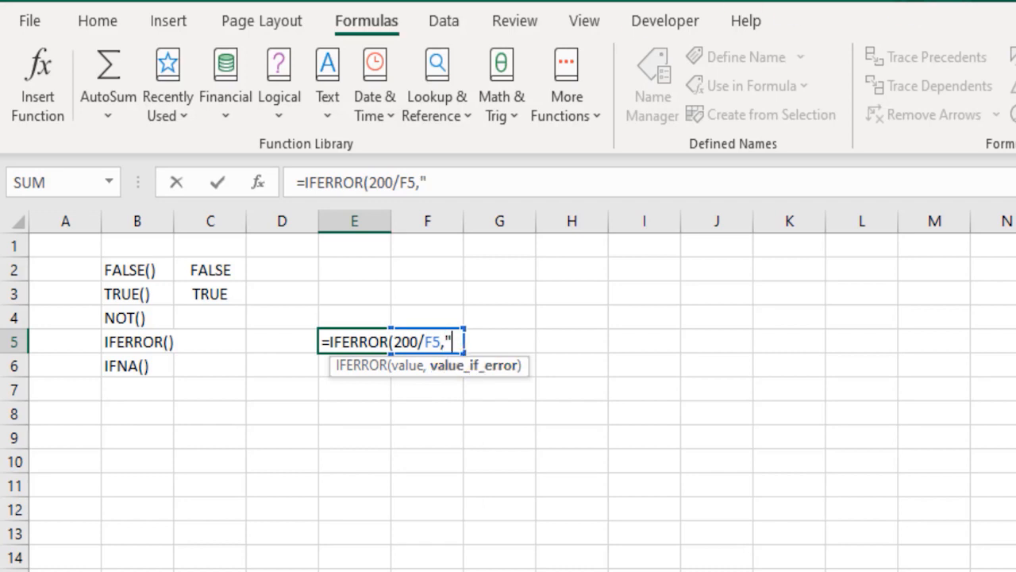
pyautogui.write('0')
pyautogui.press('BackSpace')
pyautogui.press('BackSpace')
pyautogui.write('0)')
pyautogui.press('Return')
pyautogui.press('Up')
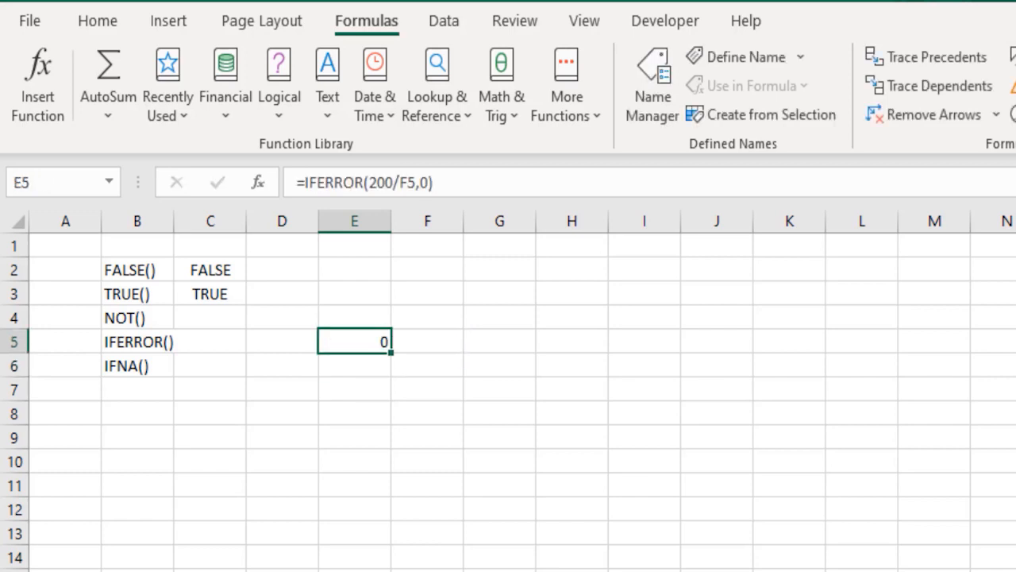
# - Test the IFERROR formula with divisors 10 and 5 in F5, clearing that cell again
pyautogui.press('Right')
pyautogui.write('10')
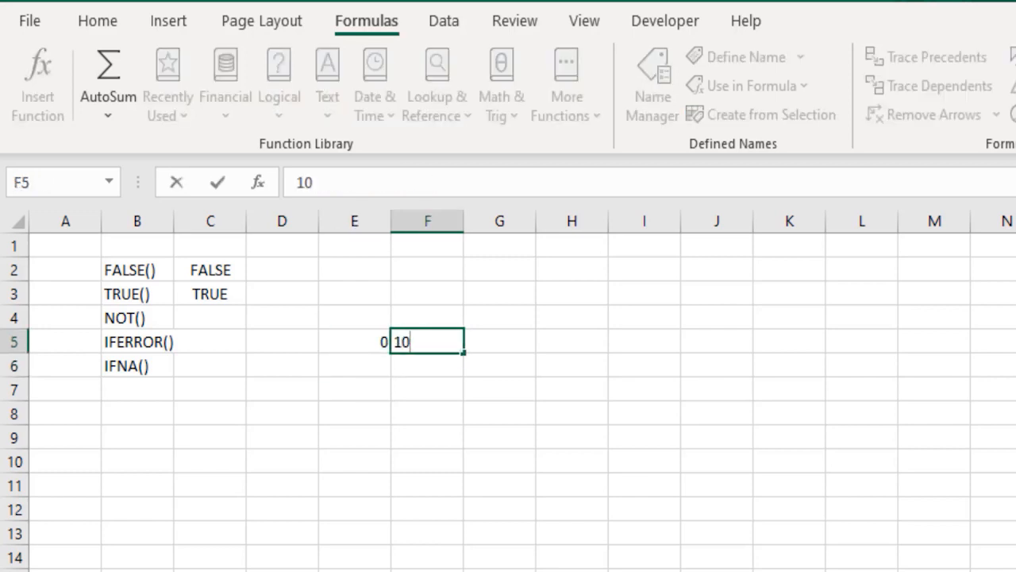
pyautogui.press('Return')
pyautogui.press('Up')
pyautogui.press('Delete')
pyautogui.write('5')
pyautogui.press('Return')
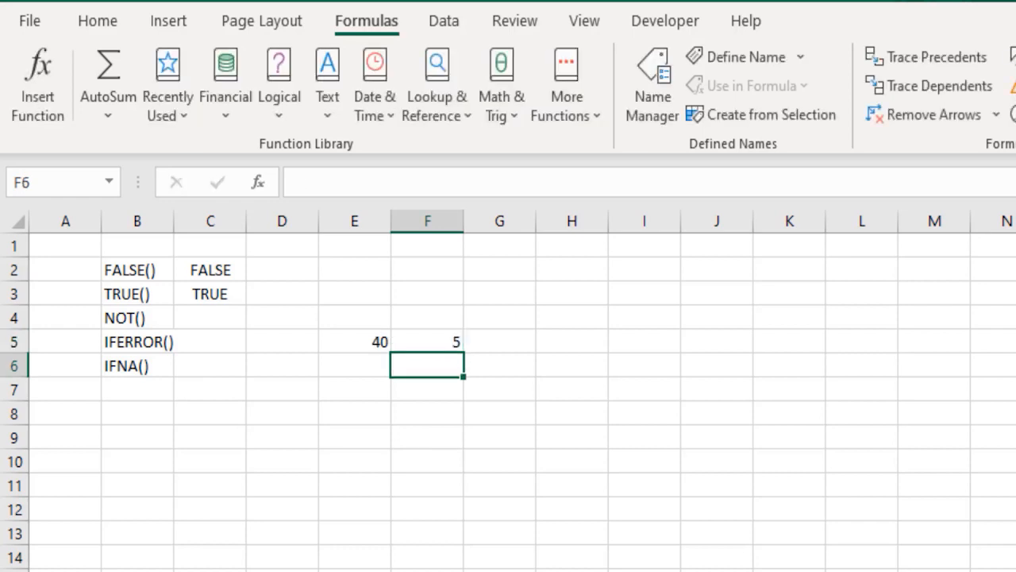
pyautogui.press('Up')
pyautogui.press('Delete')
pyautogui.click(354, 341)
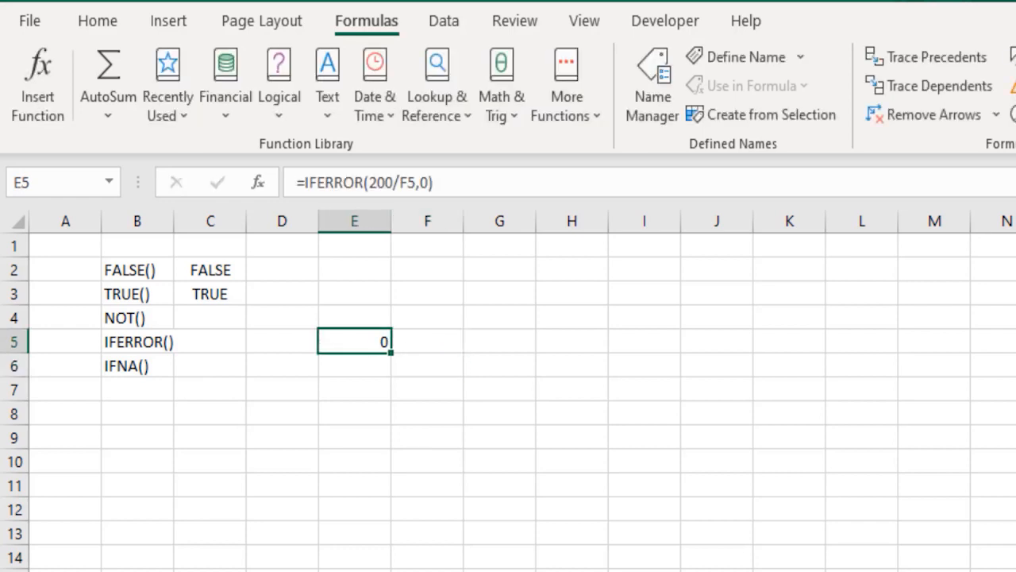
pyautogui.press('Down')
pyautogui.press('Left')
pyautogui.press('Left')
pyautogui.press('Left')
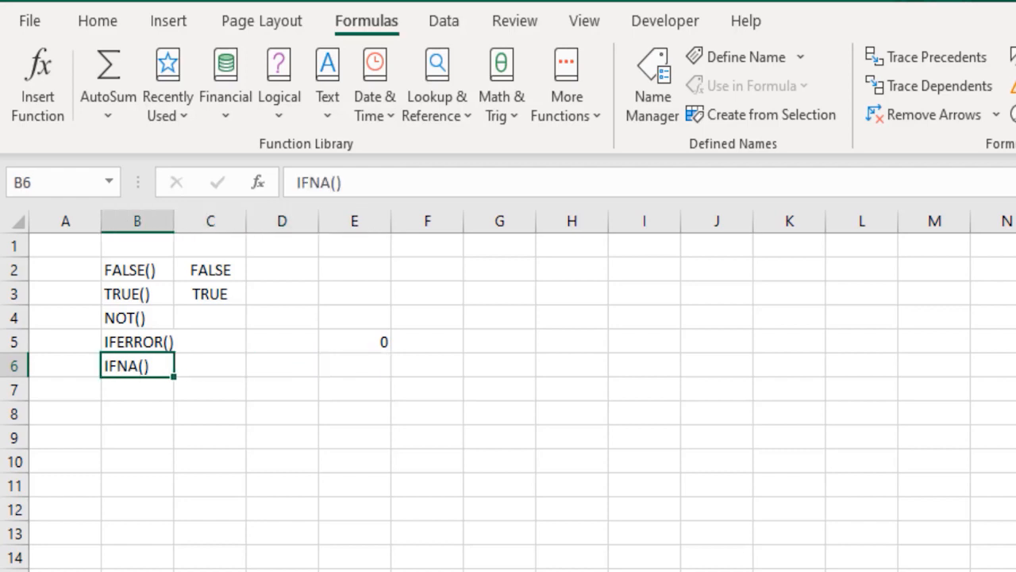
pyautogui.press('Up')
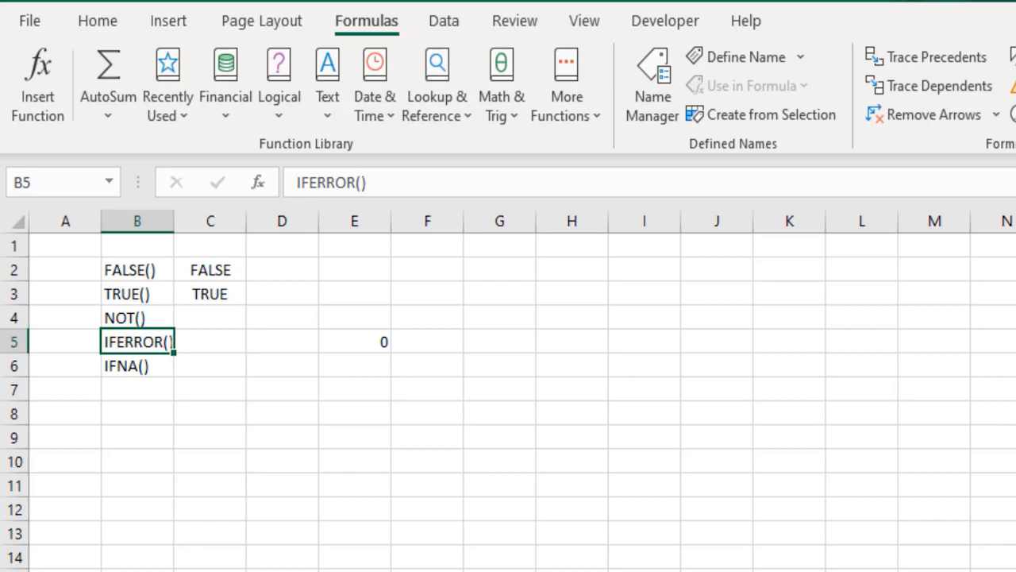
# - Enter =IFNA(200/0,0) in cell E6, using 200/0 as the value and 0 as the #N/A fallback
pyautogui.press('Down')
pyautogui.press('Right')
pyautogui.press('Right')
pyautogui.press('Right')
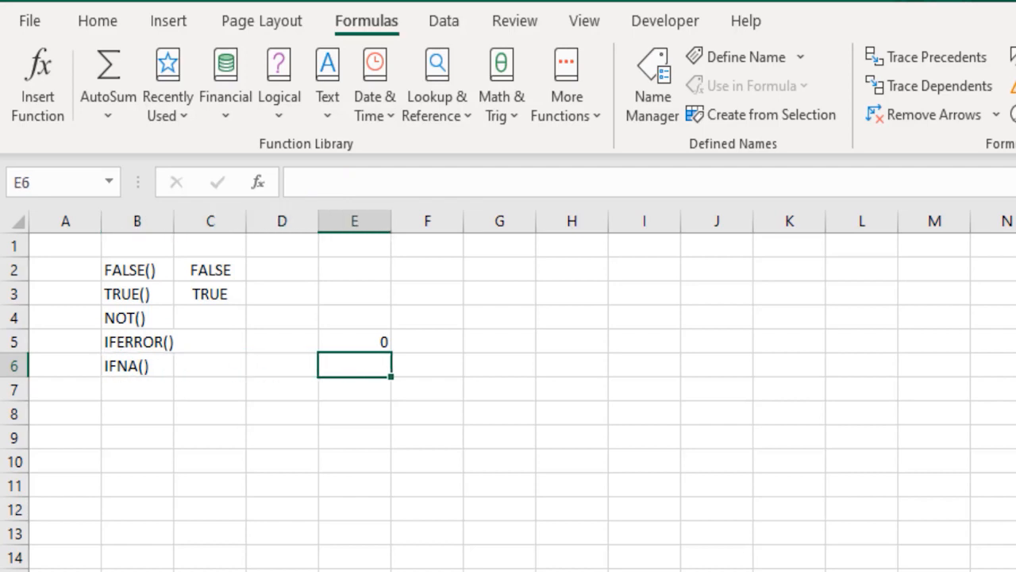
pyautogui.write('=IF')
pyautogui.press('Down')
pyautogui.press('Down')
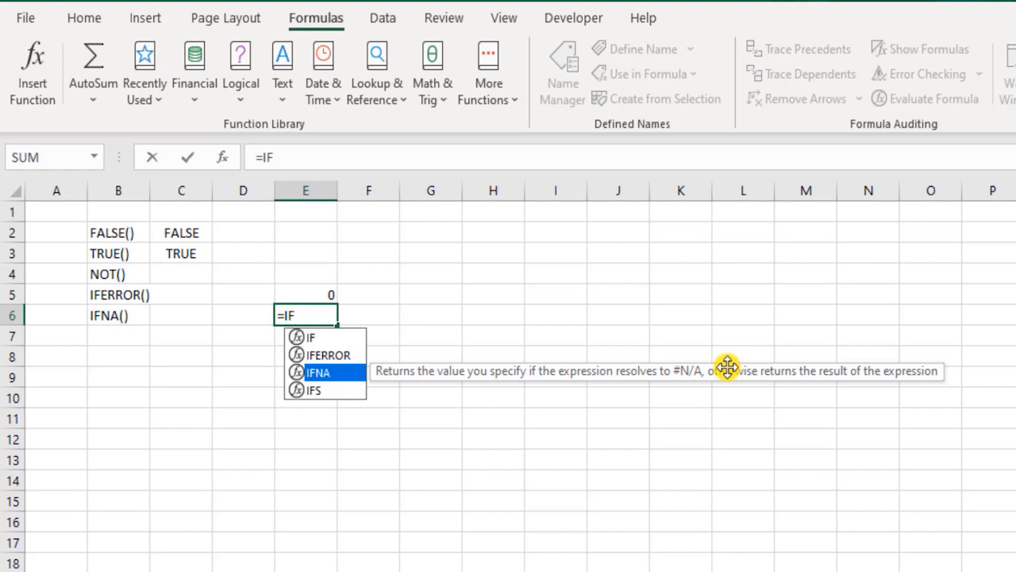
pyautogui.press('Tab')
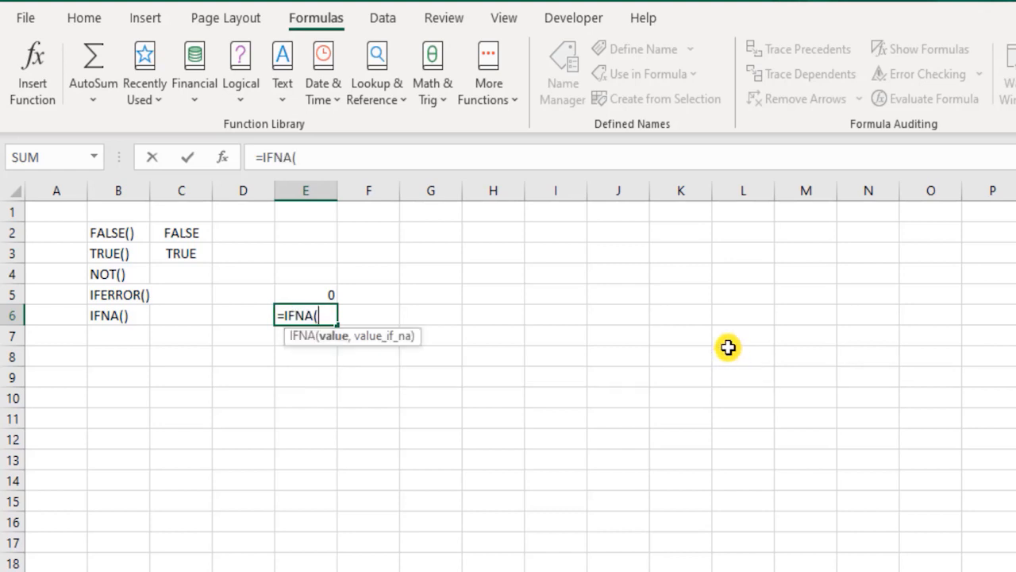
pyautogui.write('200/')
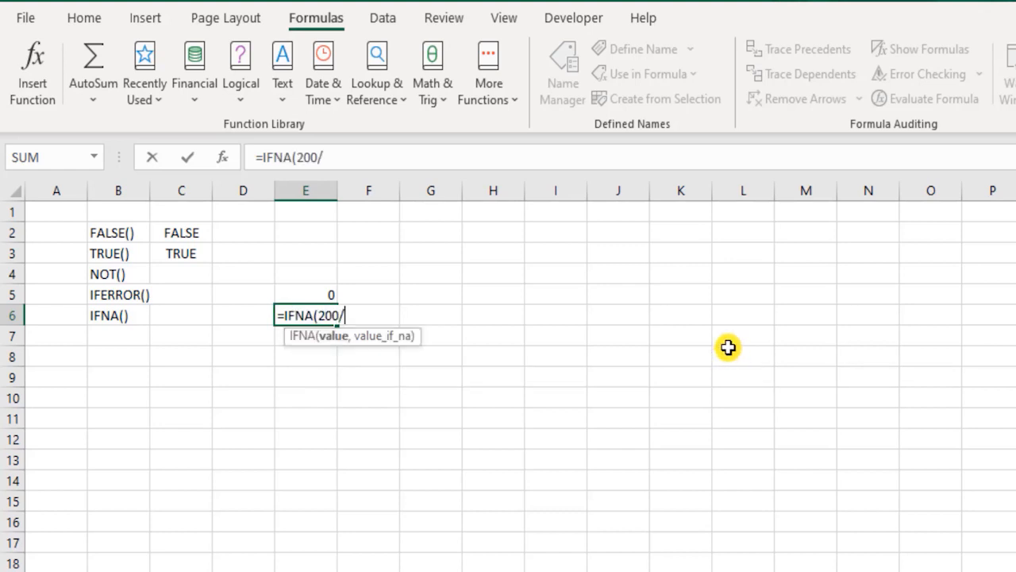
pyautogui.write('0,')
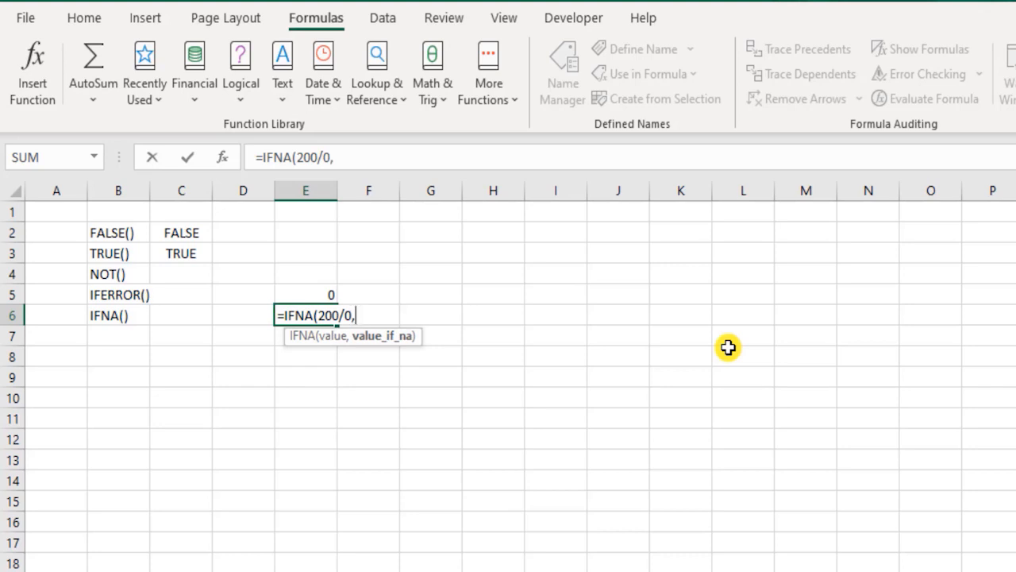
pyautogui.write('0)')
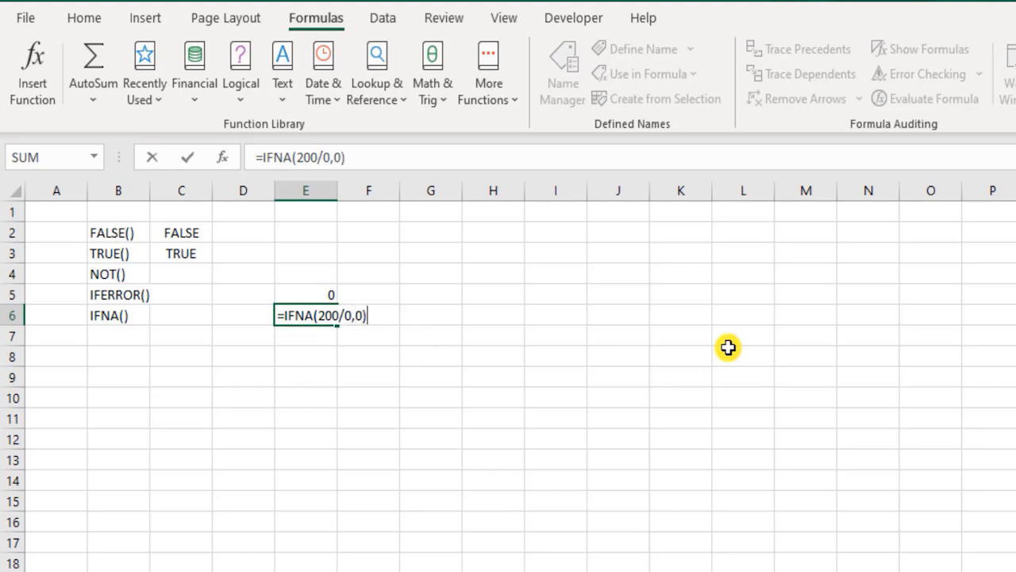
pyautogui.press('Return')
pyautogui.press('Up')
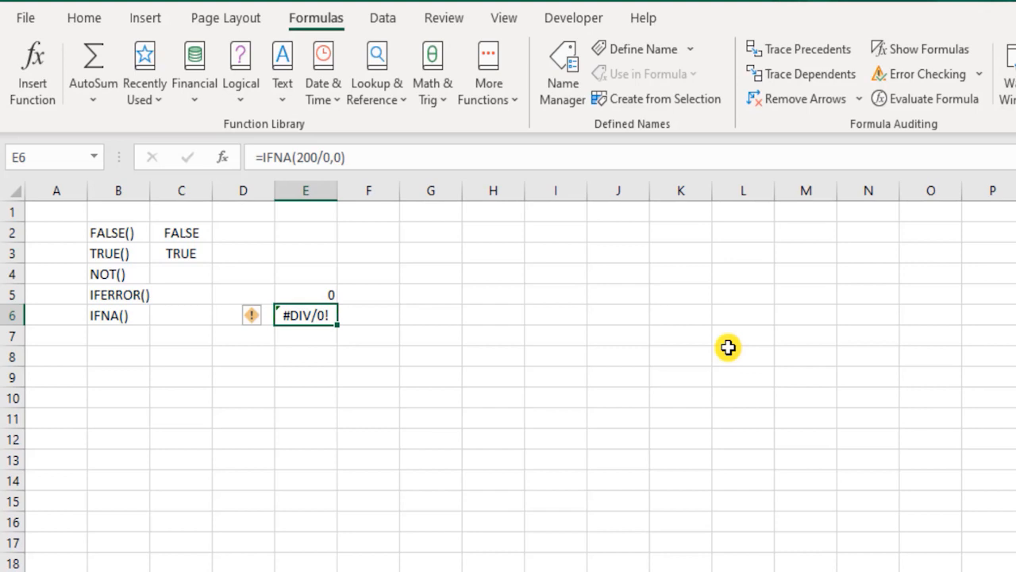
# - Examine the IFNA formula in E6 and the IFERROR formula in E5 to compare their function names, leaving both unedited
pyautogui.press('F2')
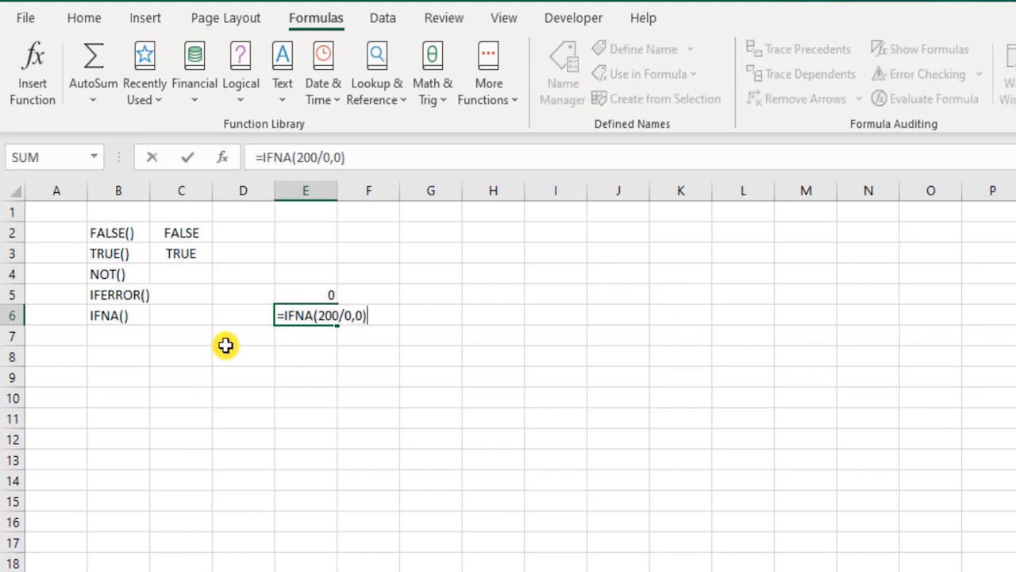
pyautogui.doubleClick(292, 312)
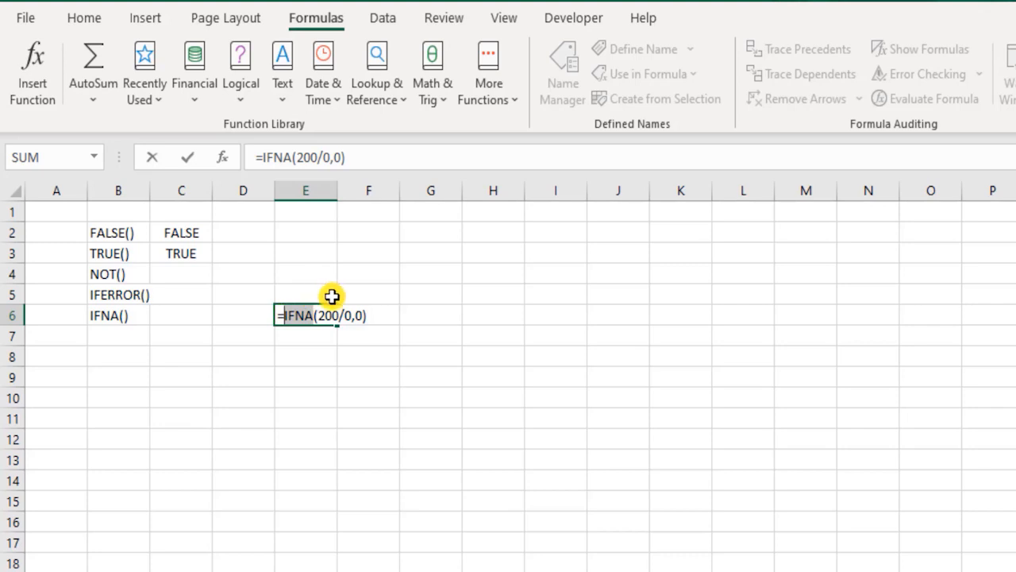
pyautogui.press('Escape')
pyautogui.doubleClick(312, 292)
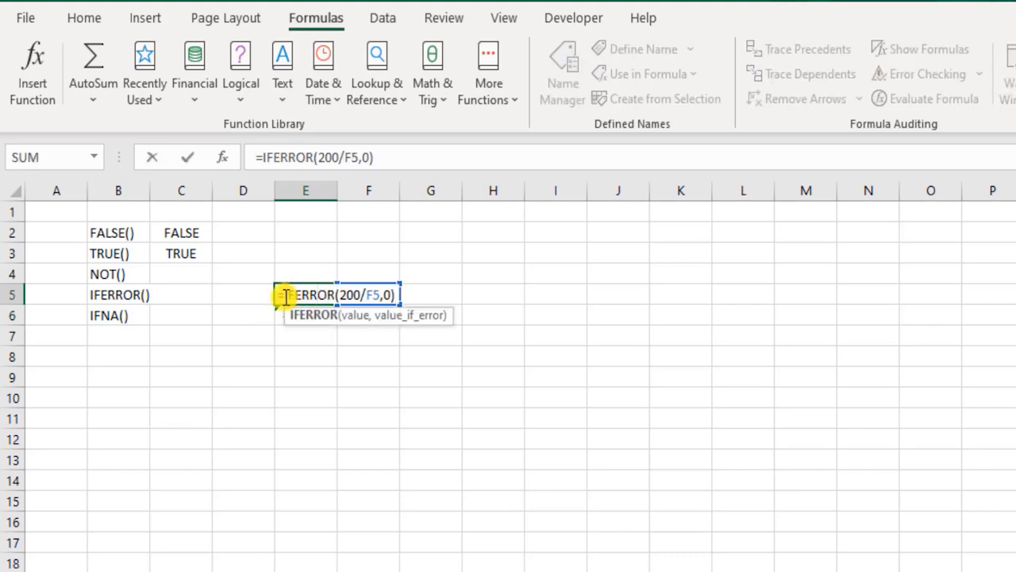
pyautogui.doubleClick(304, 295)
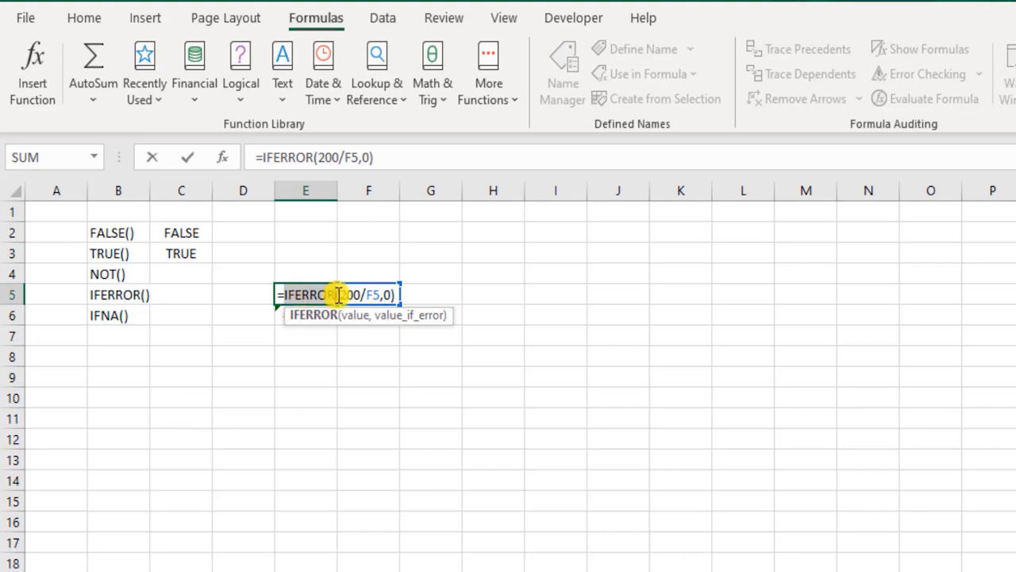
pyautogui.press('Escape')
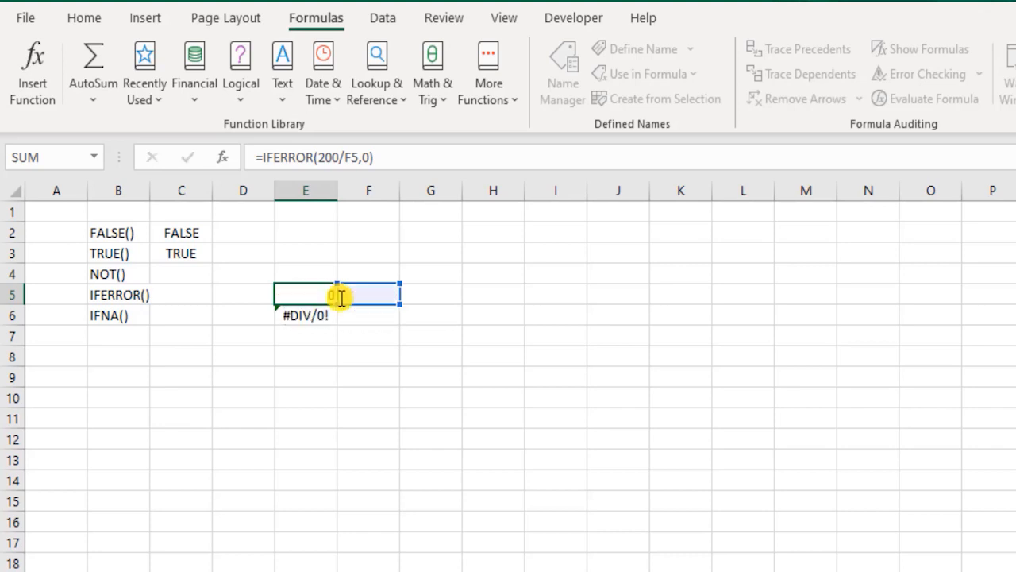
pyautogui.click(139, 316)
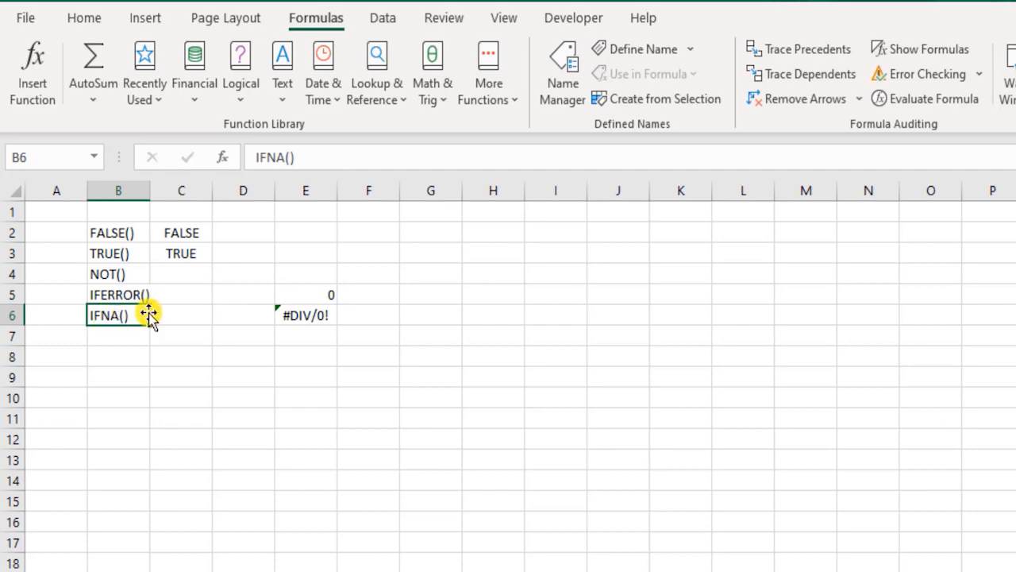